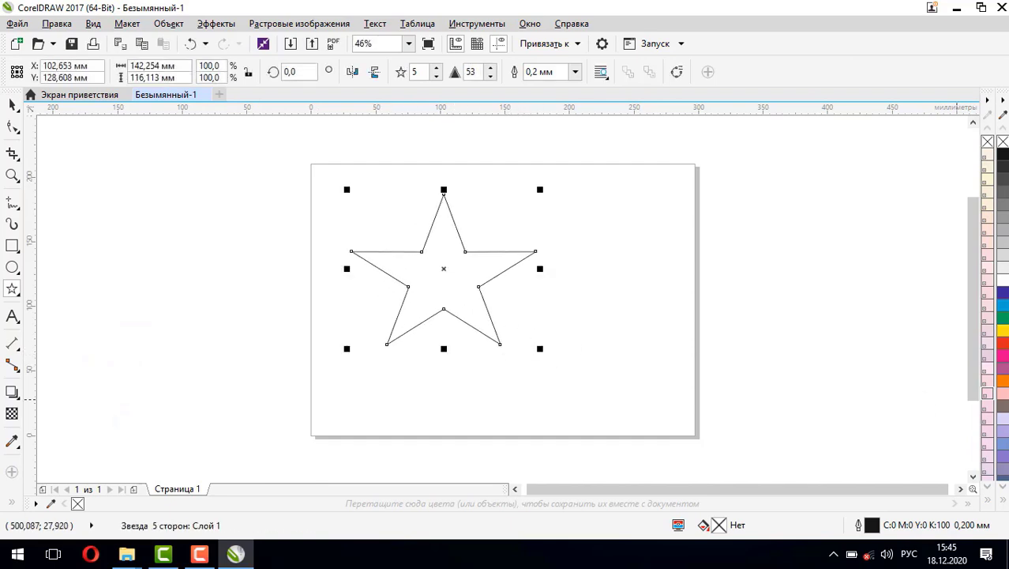
- Fill the star with red (M:100 Y:100) and move it up and left to about X 83 mm, Y 175 mm
left_click(1003, 344)
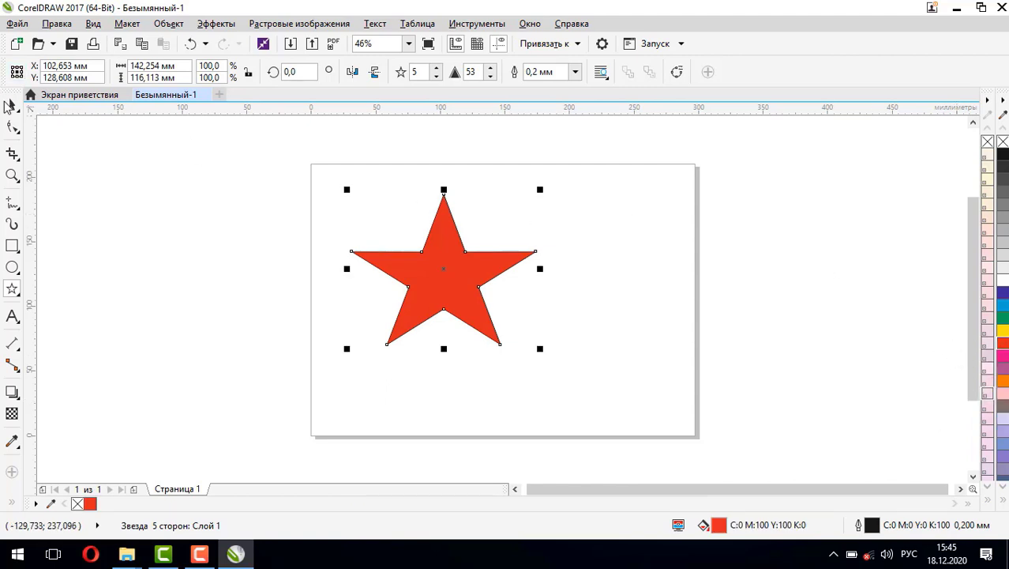
left_click(11, 106)
left_click_drag(463, 277, 437, 217)
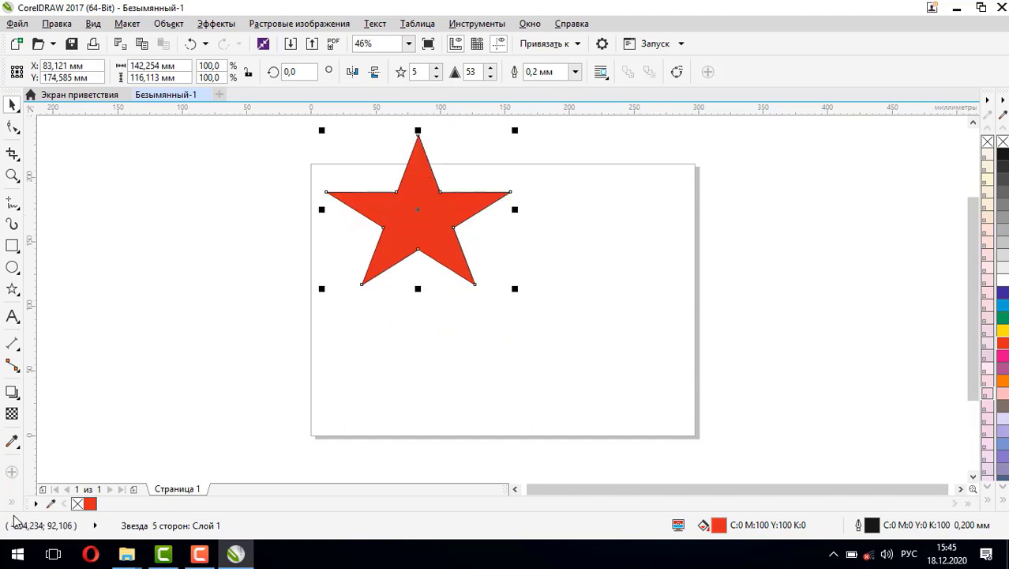
- Cast a drop shadow from the star's base toward the page's lower right at an angle of about 327 degrees
left_click(17, 398)
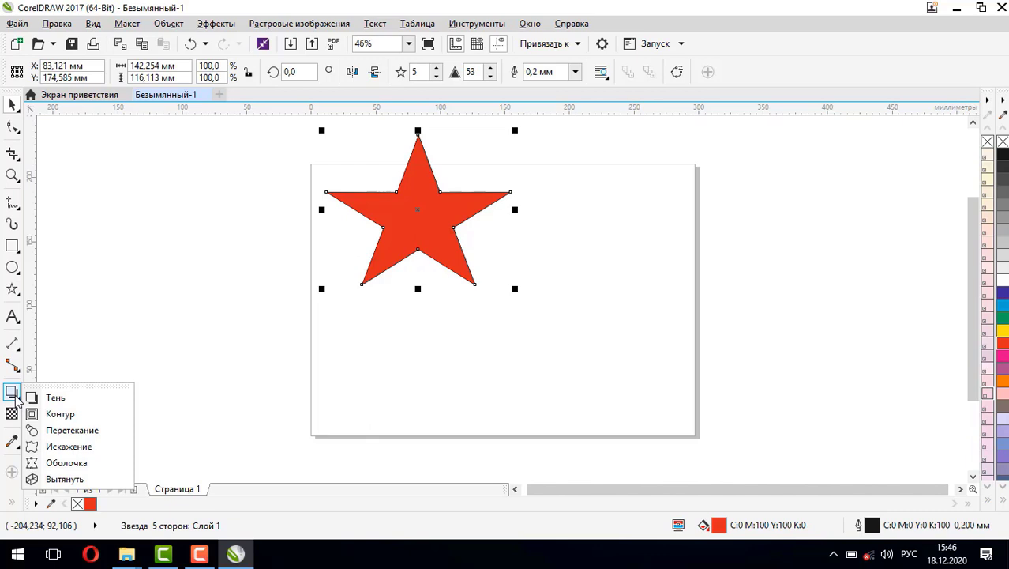
left_click(57, 400)
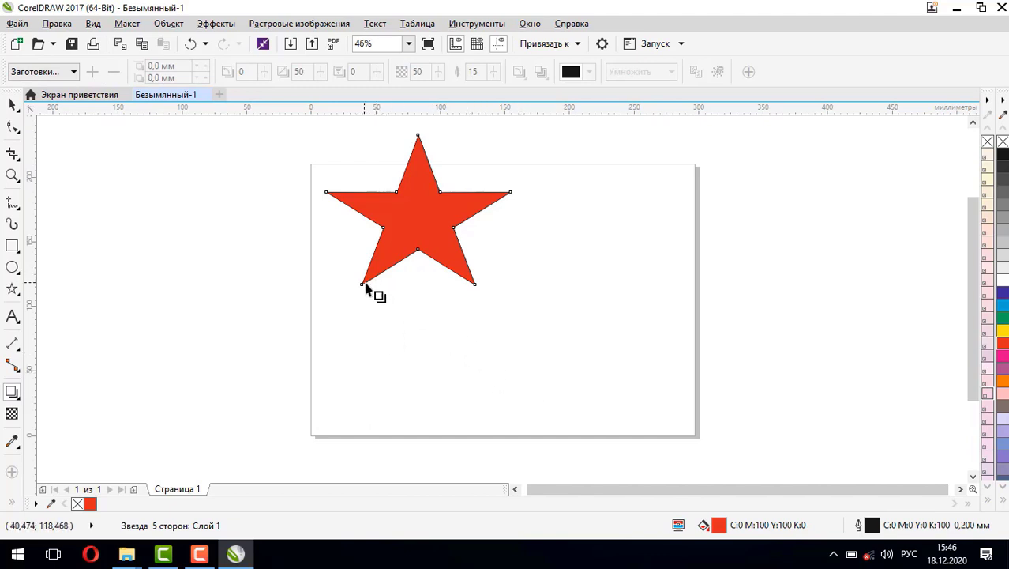
left_click_drag(369, 286, 570, 413)
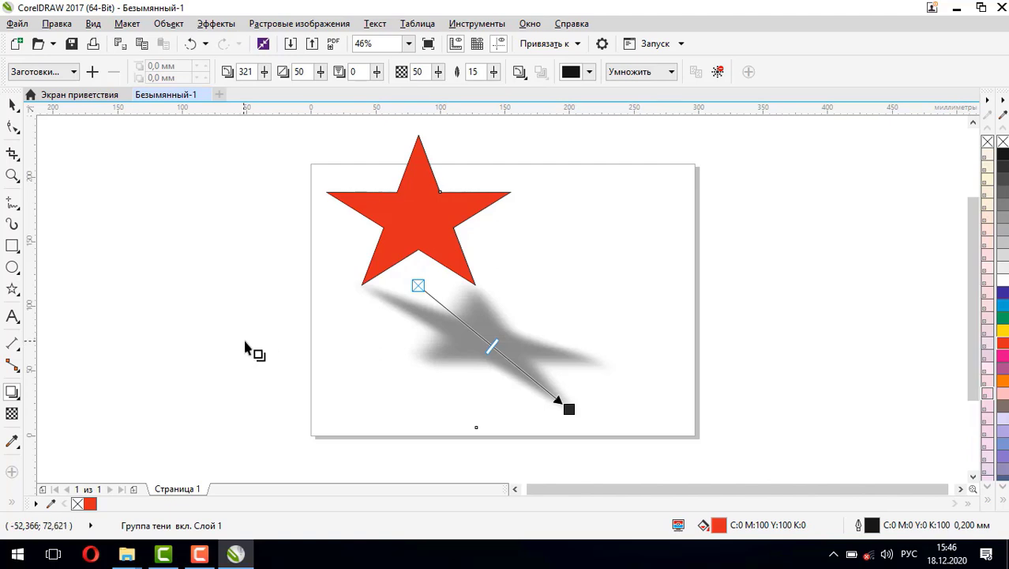
left_click_drag(570, 409, 621, 414)
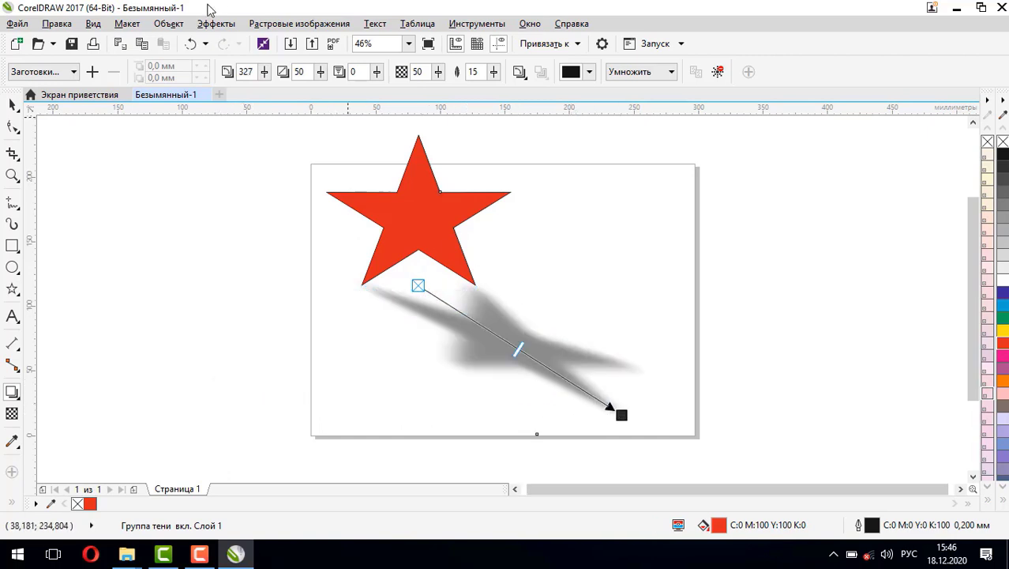
- Try different directions for the star's shadow, including angles of 320, 120 and 248 degrees
left_click(265, 75)
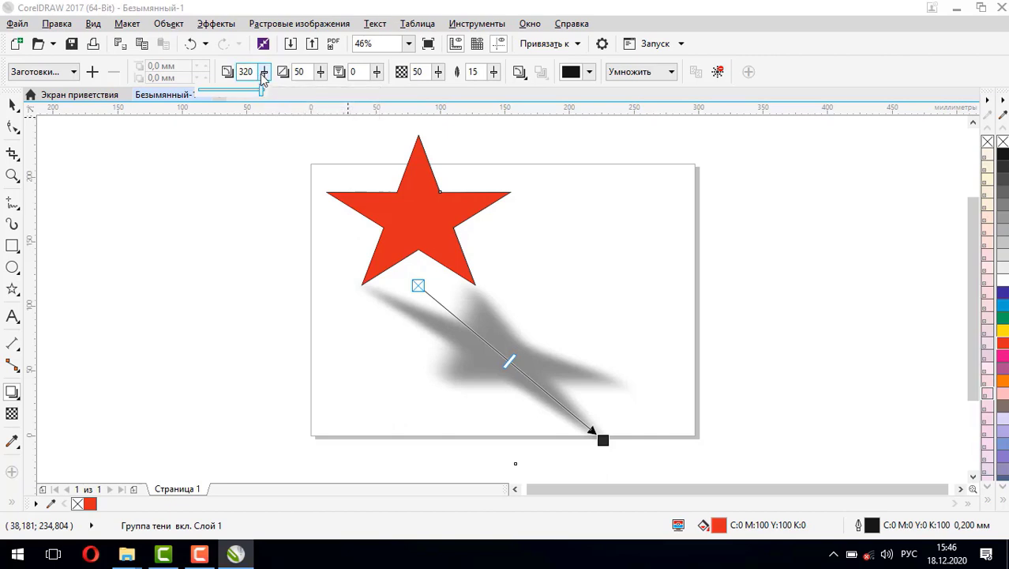
left_click_drag(260, 88, 243, 86)
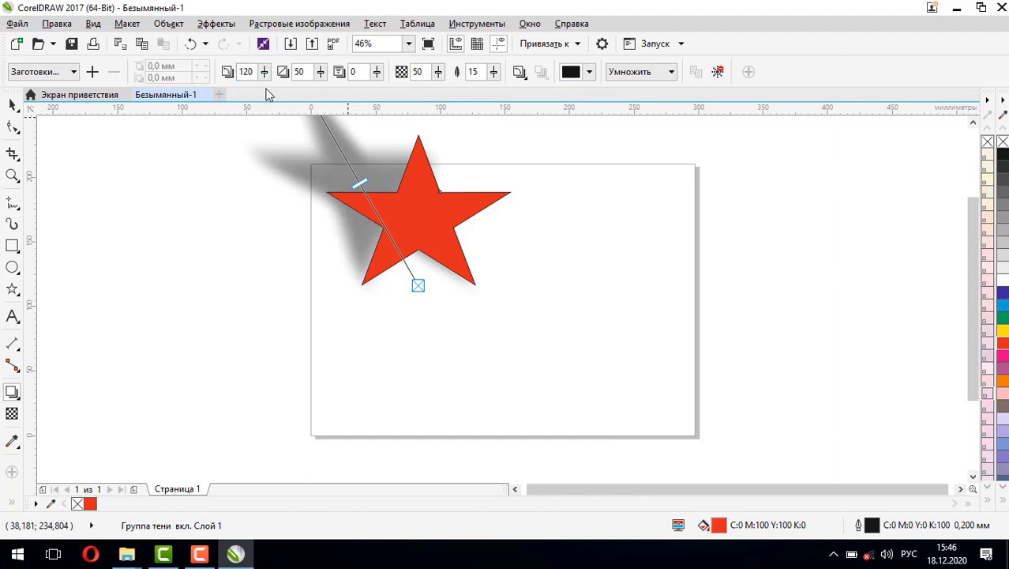
left_click_drag(270, 91, 279, 98)
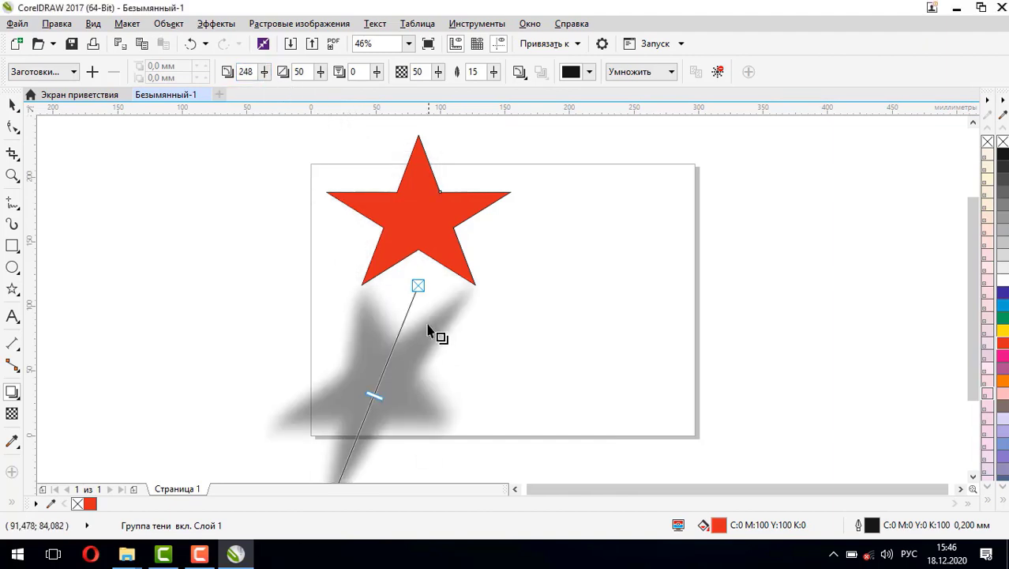
left_click_drag(264, 77, 264, 87)
- Redirect the shadow toward the page's lower right and shorten it, giving an angle of about 333 degrees with a stretch of 50
left_click_drag(225, 143, 681, 411)
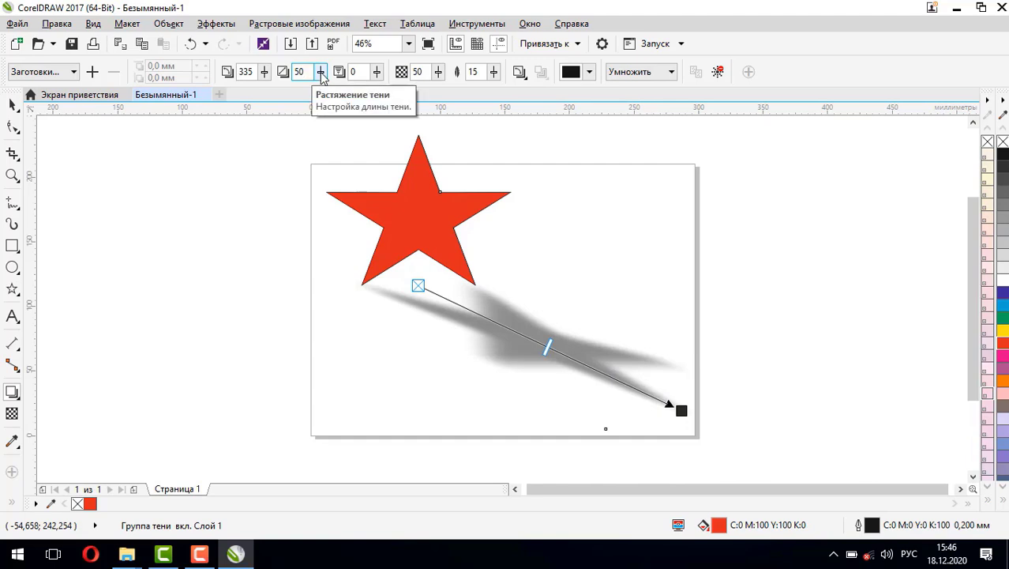
left_click_drag(321, 76, 342, 97)
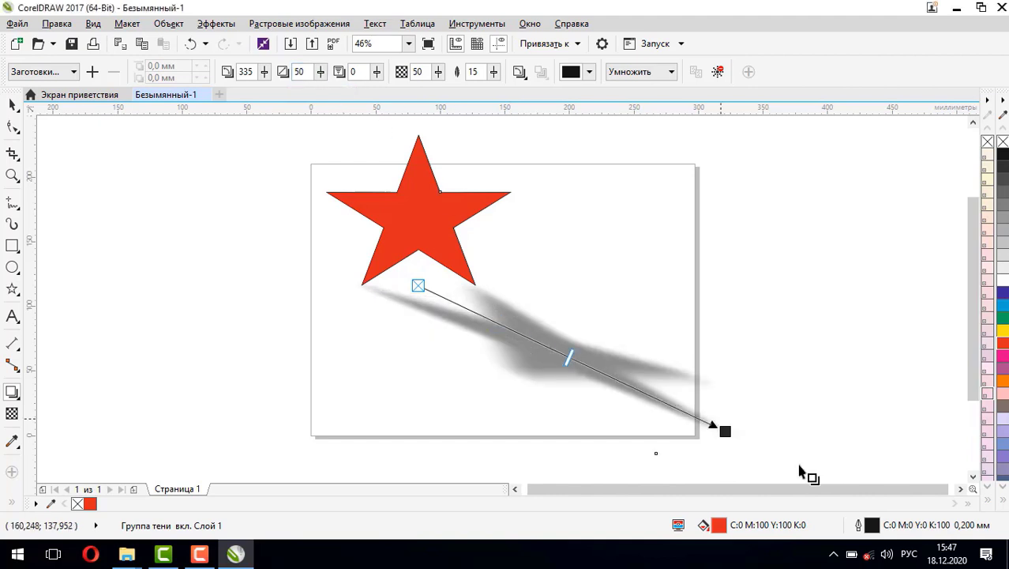
left_click_drag(725, 430, 592, 373)
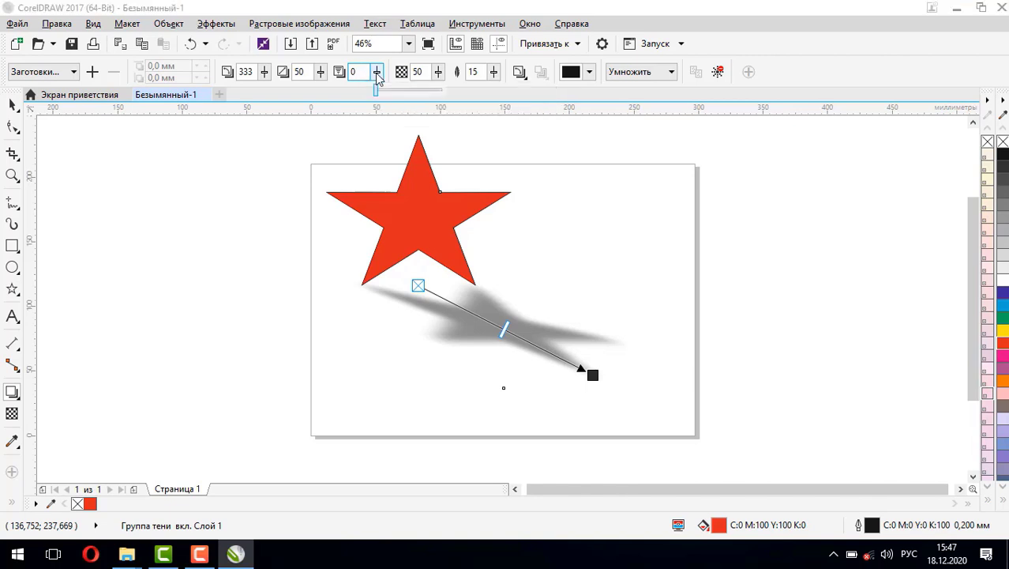
- Set the star shadow's fade to 99
left_click_drag(378, 72, 399, 89)
left_click(377, 73)
left_click(377, 72)
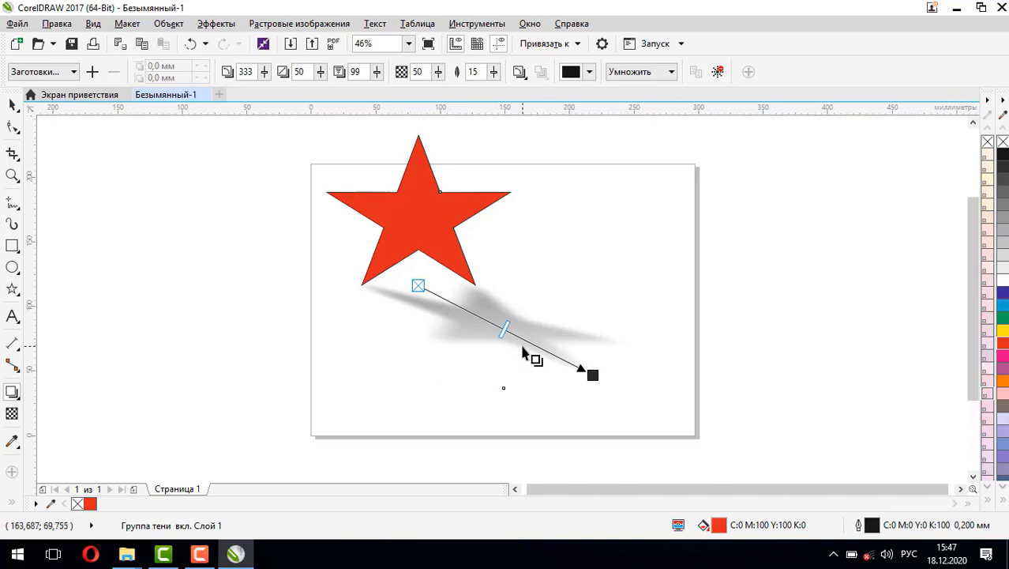
- Set the star shadow's opacity to 57
mouse_move(500, 328)
left_mouse_down()
mouse_move(478, 316)
mouse_move(552, 354)
mouse_move(506, 331)
left_mouse_up()
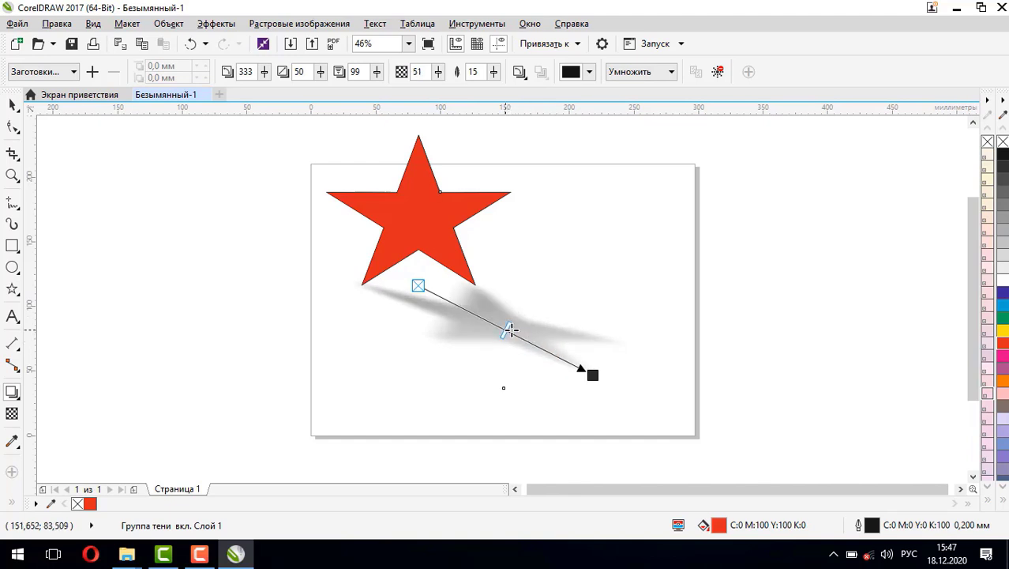
left_click(439, 71)
mouse_move(441, 90)
left_mouse_down()
mouse_move(423, 95)
mouse_move(463, 95)
mouse_move(429, 89)
left_mouse_up()
left_click(439, 72)
left_click(439, 72)
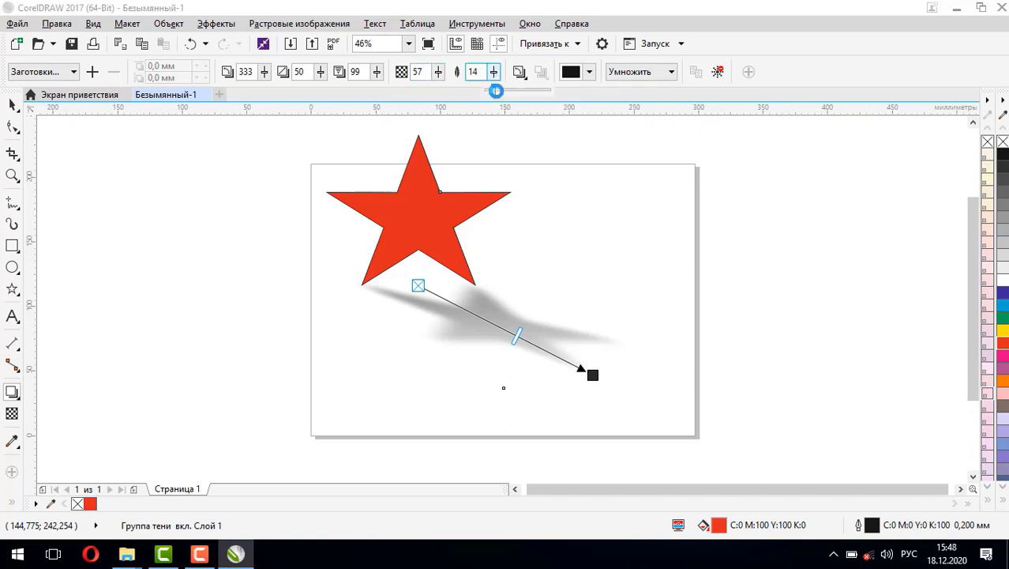
- Try softer shadow edges with feathering of 29, 58 and 34, and settle on 13
mouse_move(491, 79)
left_mouse_down()
mouse_move(505, 106)
mouse_move(504, 93)
left_mouse_up()
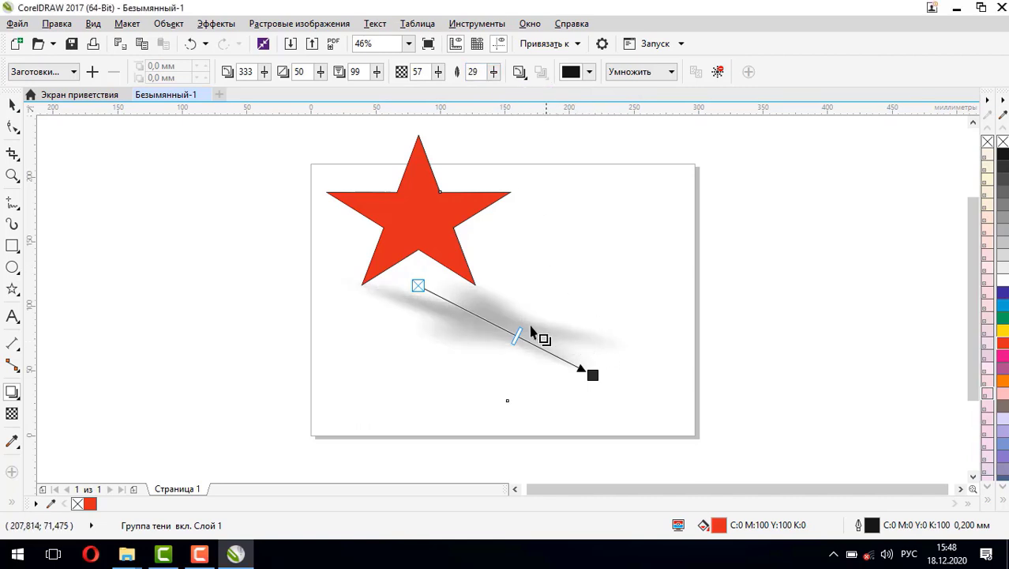
left_click_drag(494, 72, 517, 88)
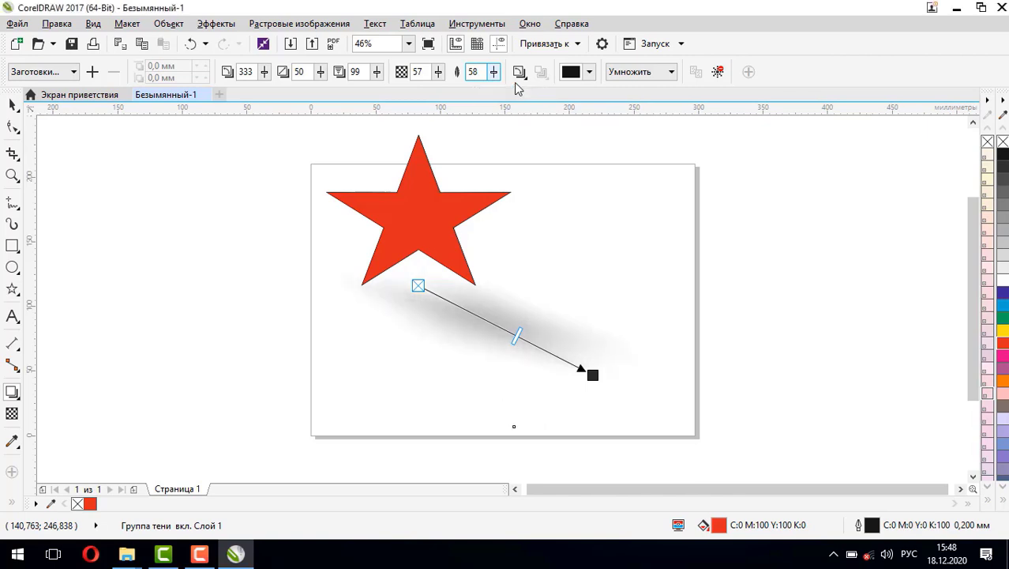
left_click_drag(493, 72, 474, 83)
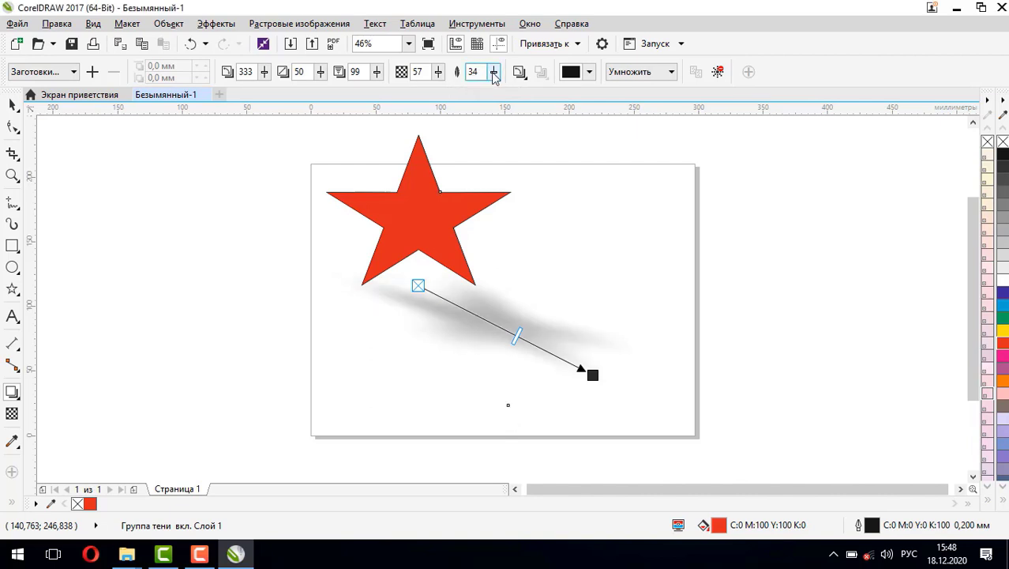
mouse_move(493, 72)
left_mouse_down()
mouse_move(491, 86)
mouse_move(477, 83)
left_mouse_up()
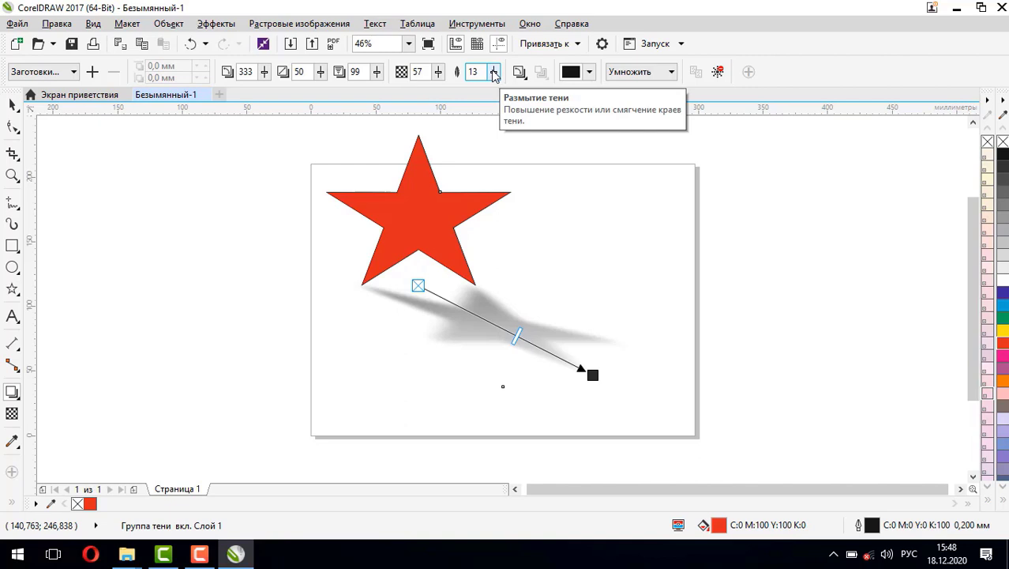
- Try the shadow feathering directions Размытость по Гауссу, Внутри, Среднее, Снаружи and Усредненное, and return to Размытость по Гауссу
left_click(520, 73)
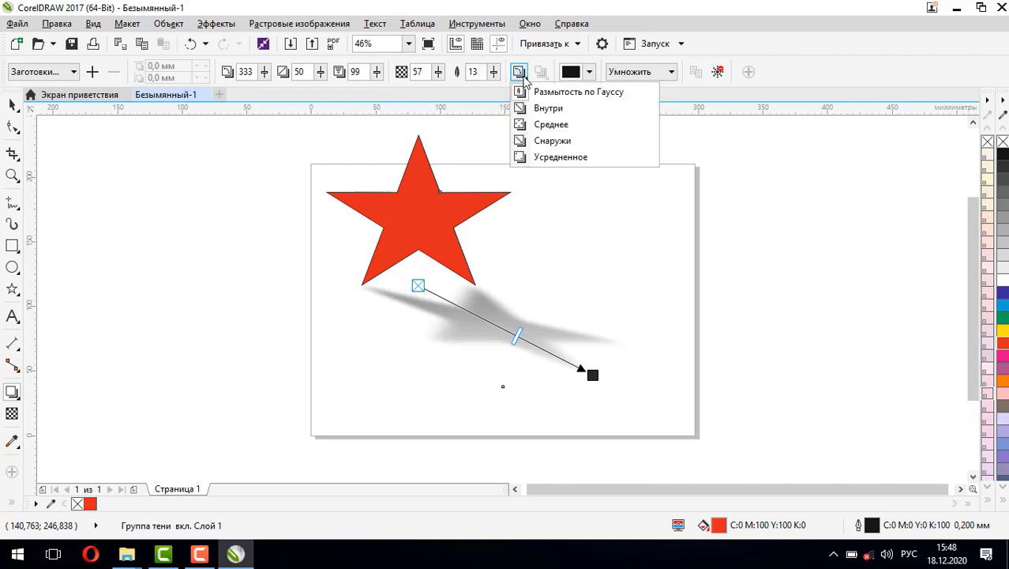
left_click(547, 95)
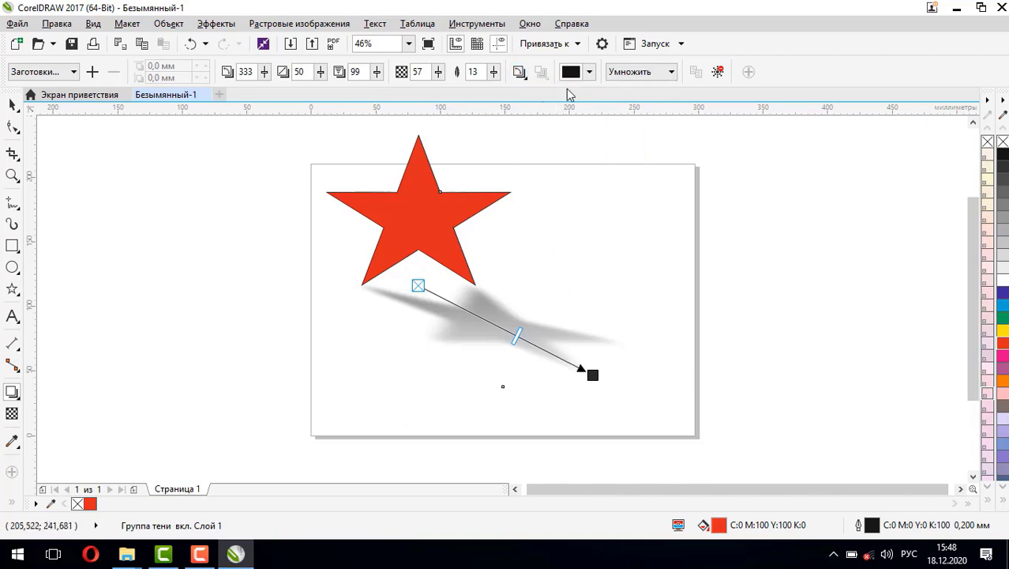
left_click(520, 72)
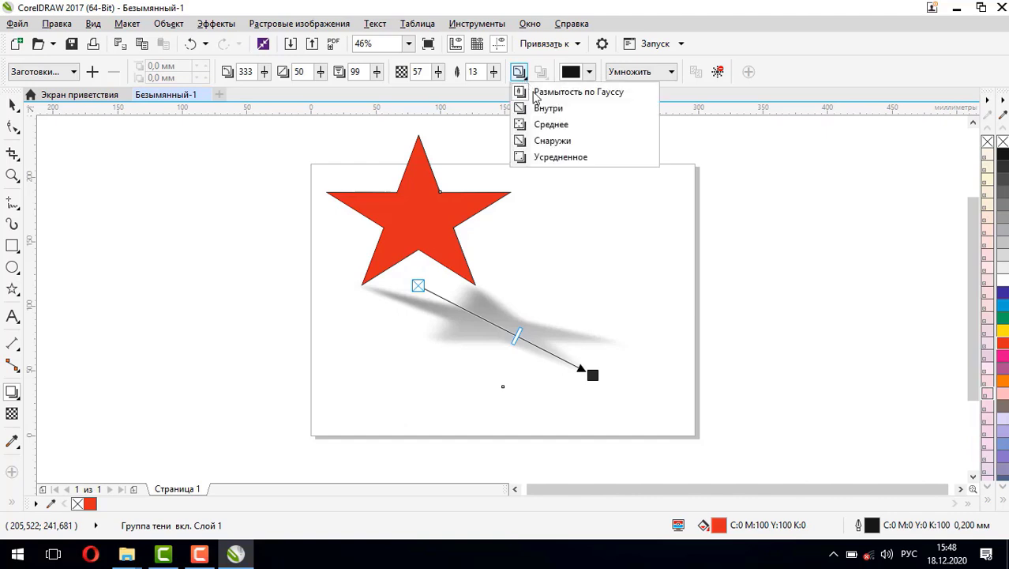
left_click(545, 109)
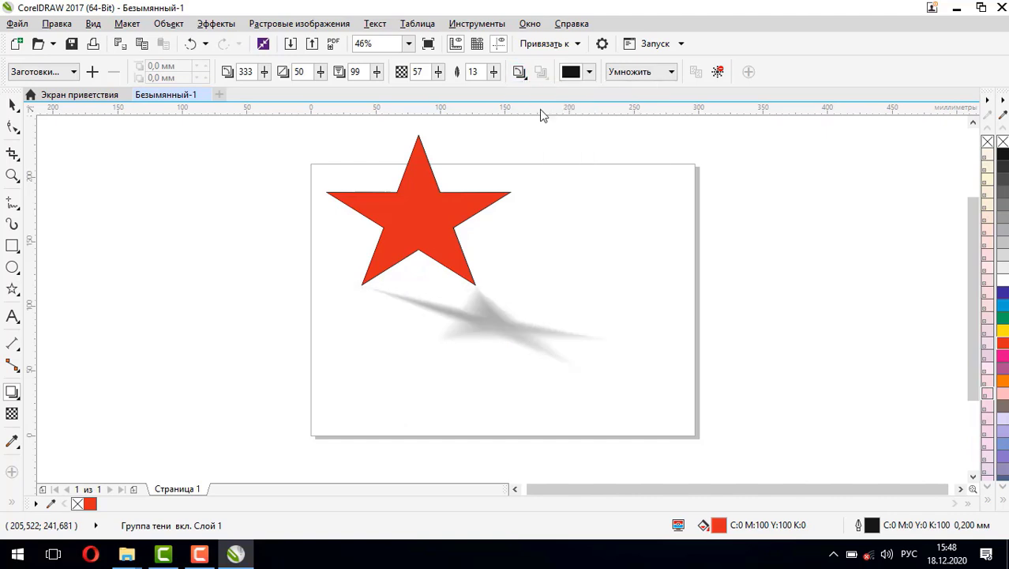
left_click(520, 73)
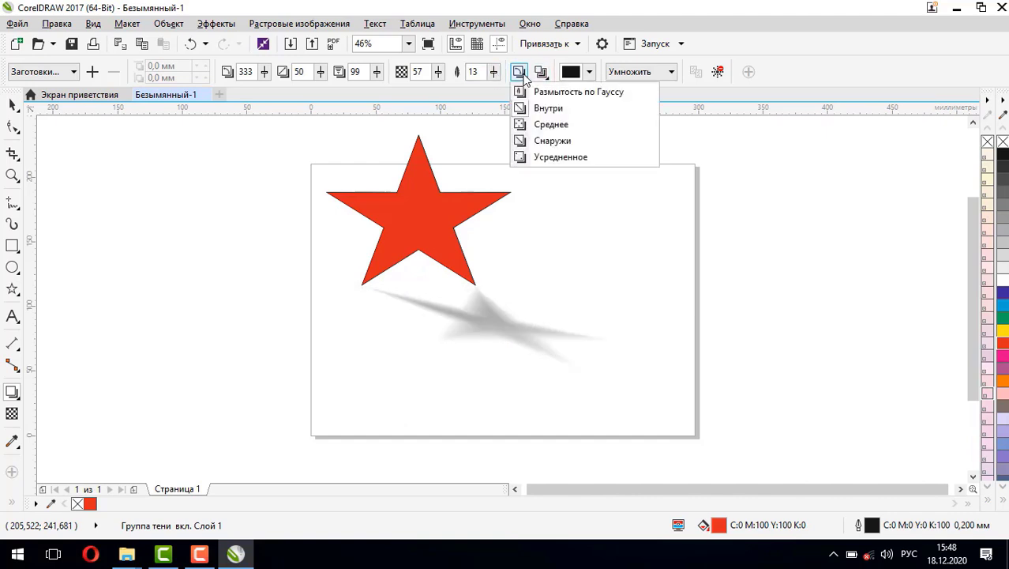
left_click(553, 126)
left_click(521, 75)
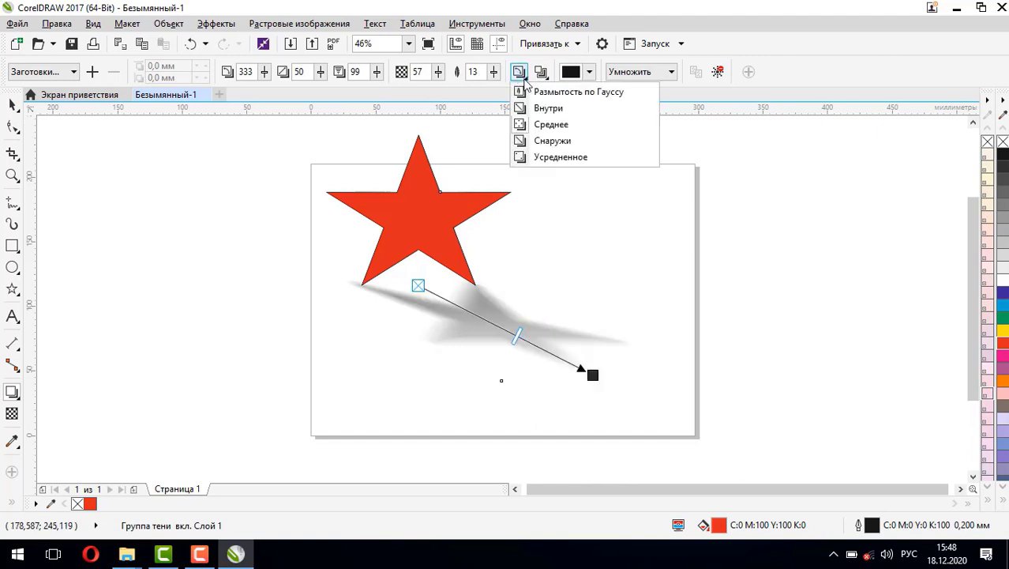
left_click(551, 144)
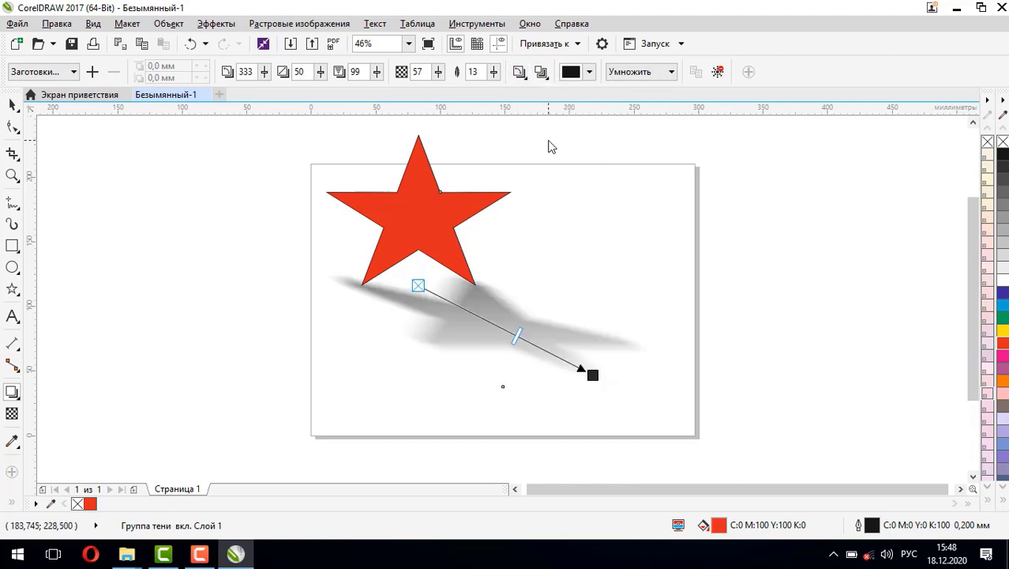
left_click(520, 74)
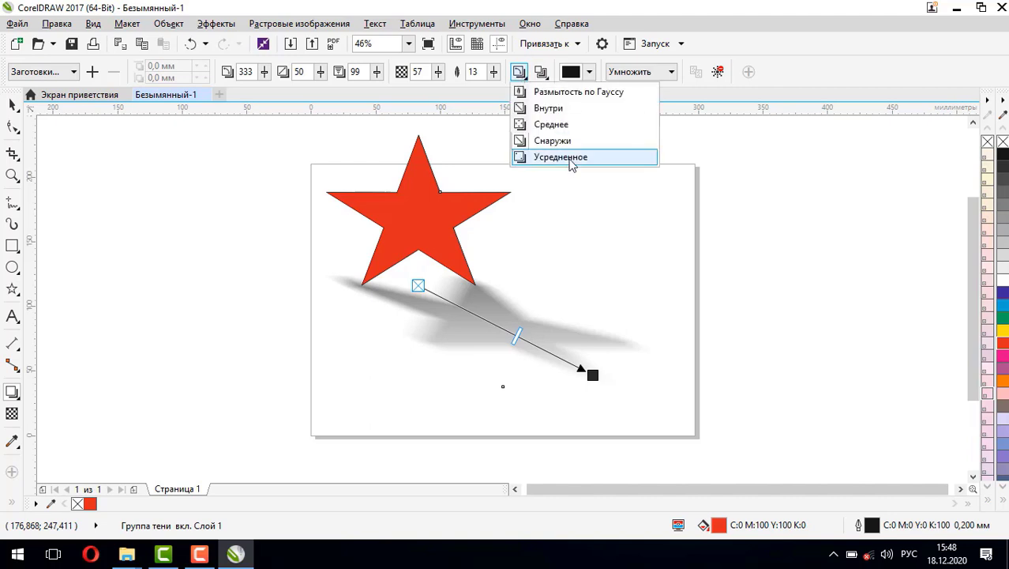
left_click(570, 158)
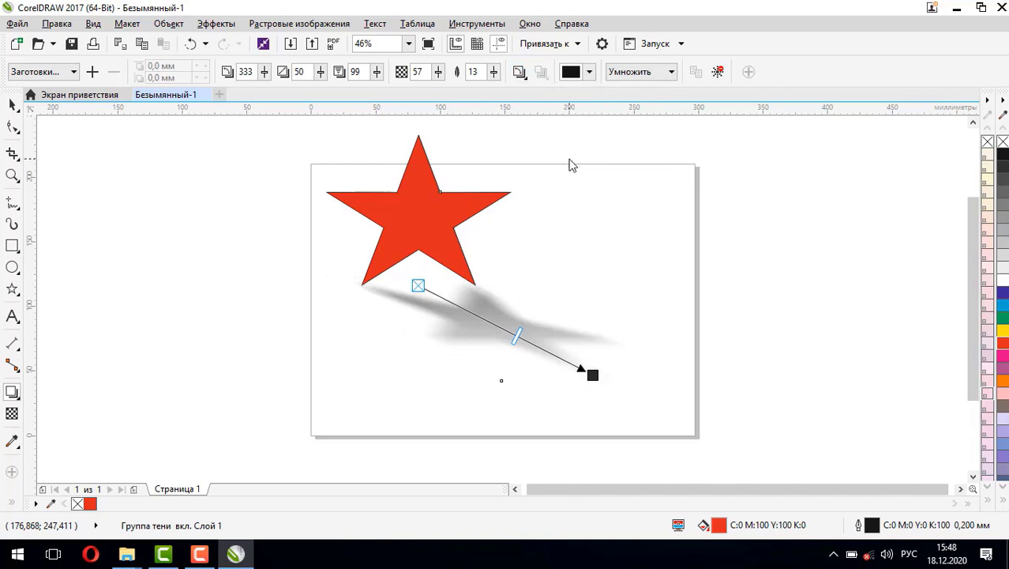
left_click(519, 73)
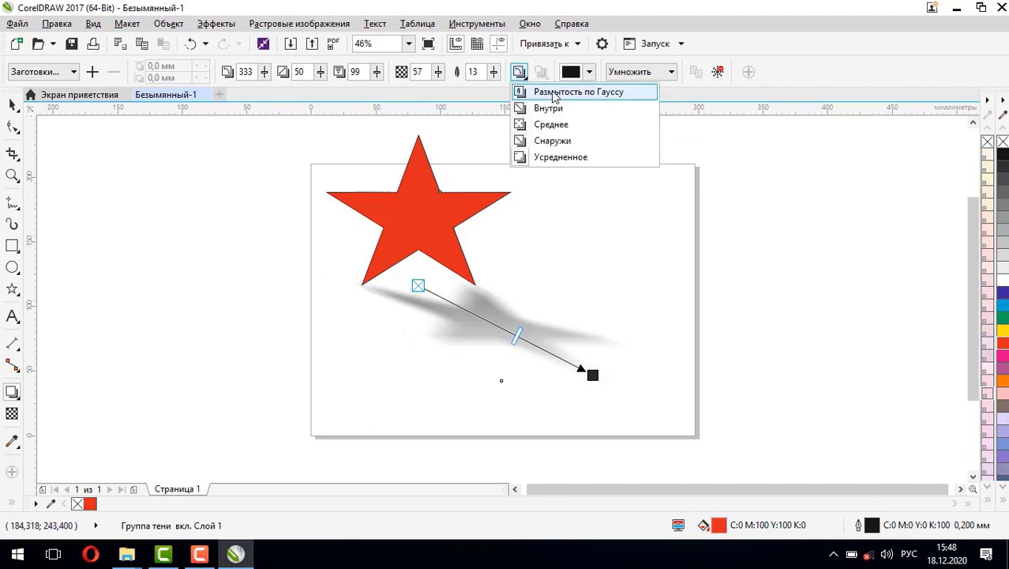
left_click(554, 94)
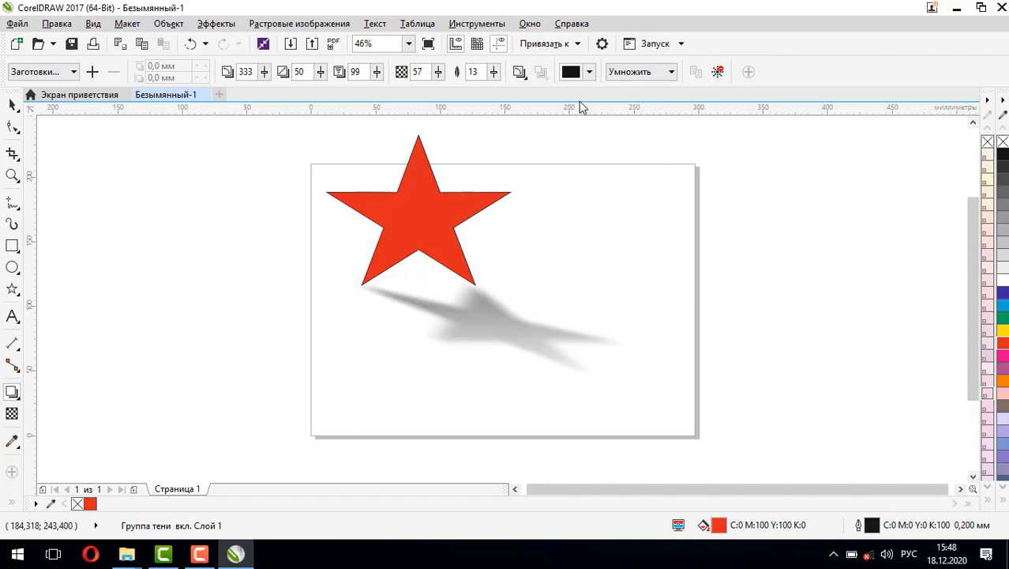
- Set the shadow's feathering direction to Внутри
left_click(520, 73)
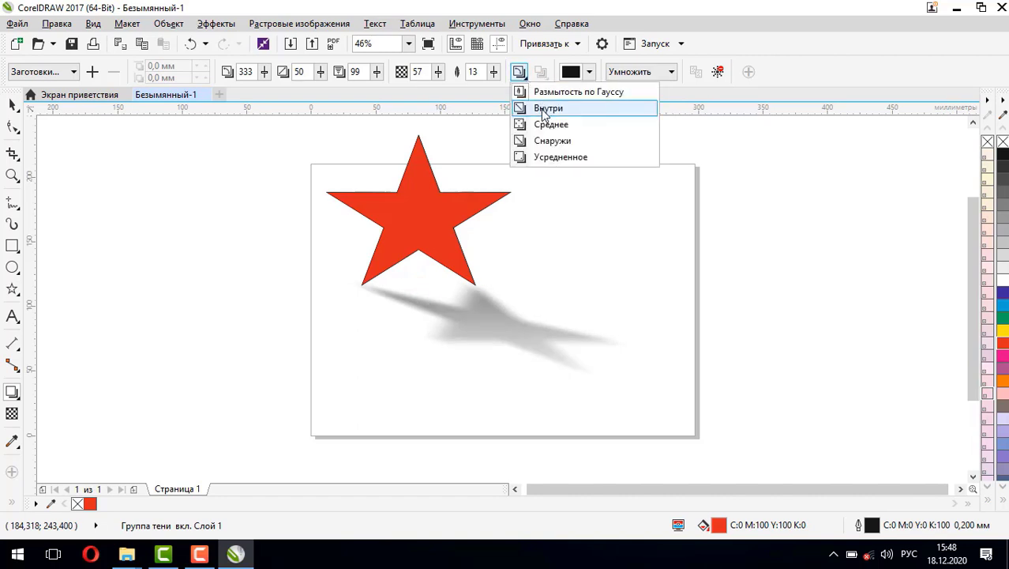
left_click(545, 109)
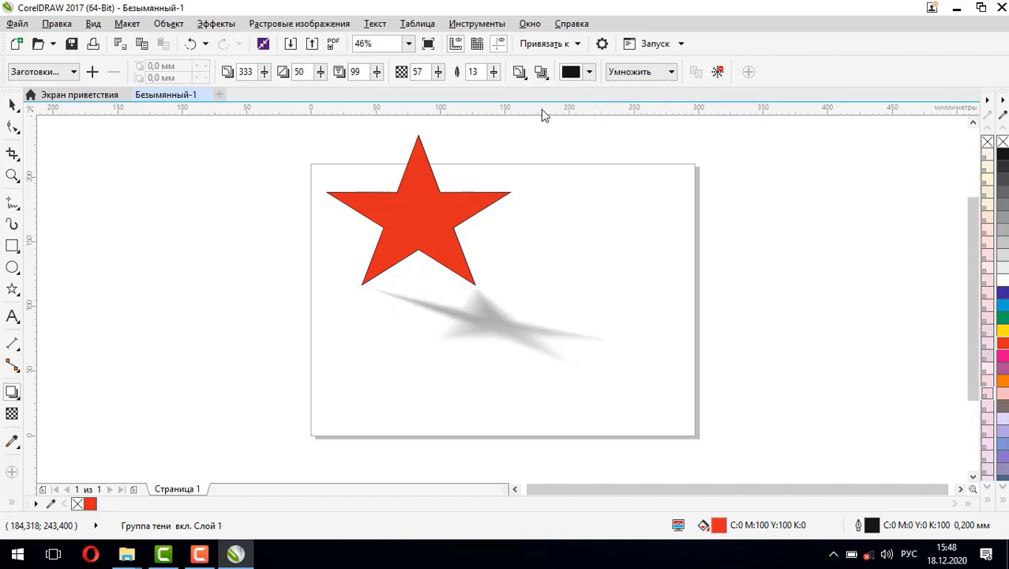
left_click(520, 75)
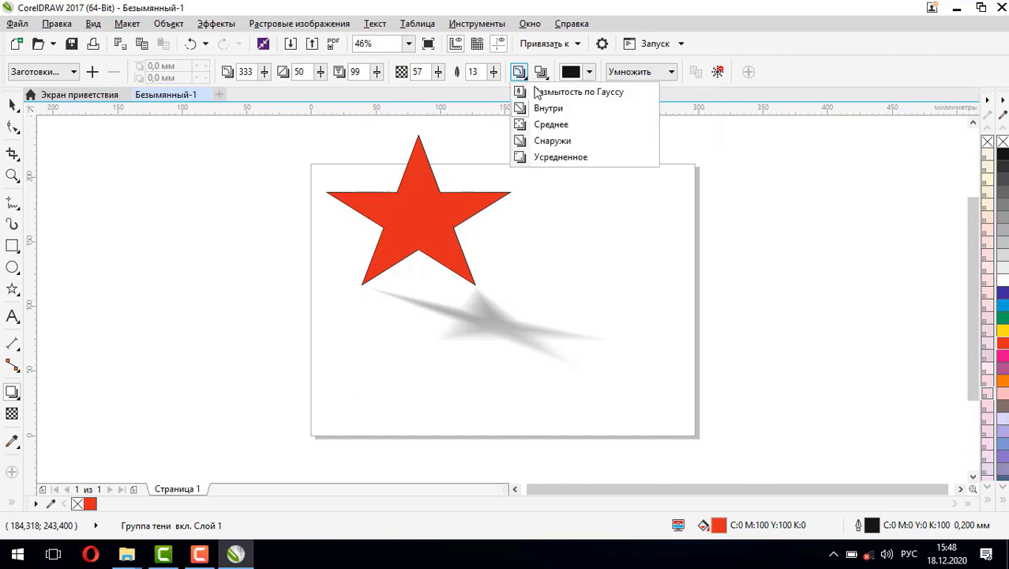
left_click(521, 75)
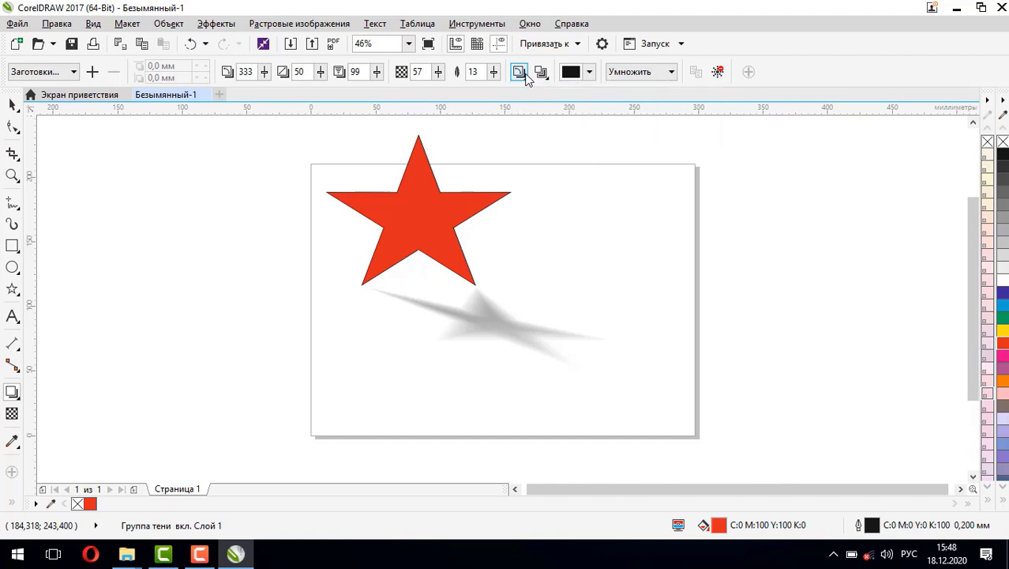
- Try the star shadow's feathering directions Среднее, Снаружи and Размытость по Гауссу, and return to Внутри
left_click(542, 74)
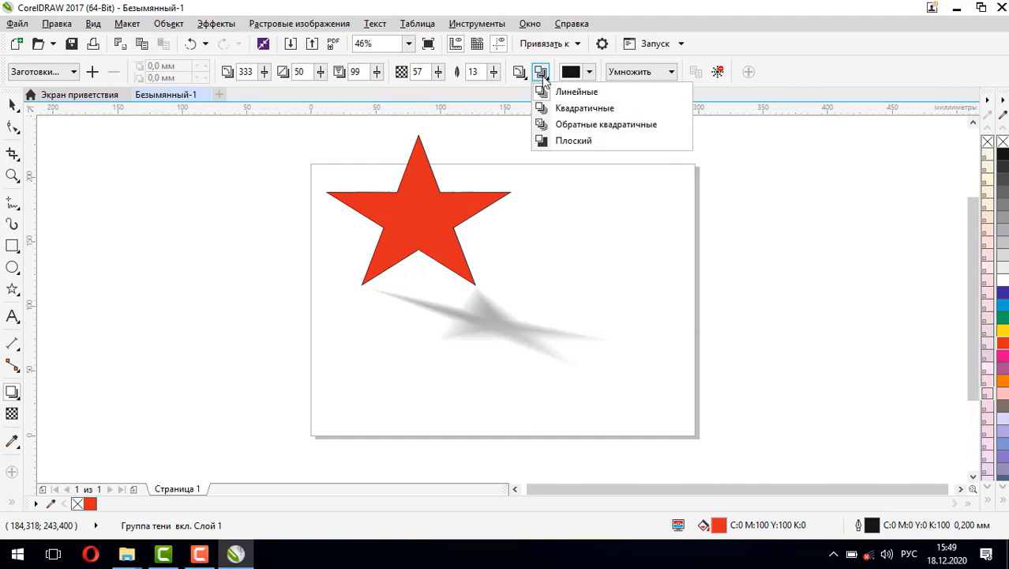
left_click(519, 72)
left_click(518, 71)
left_click(519, 72)
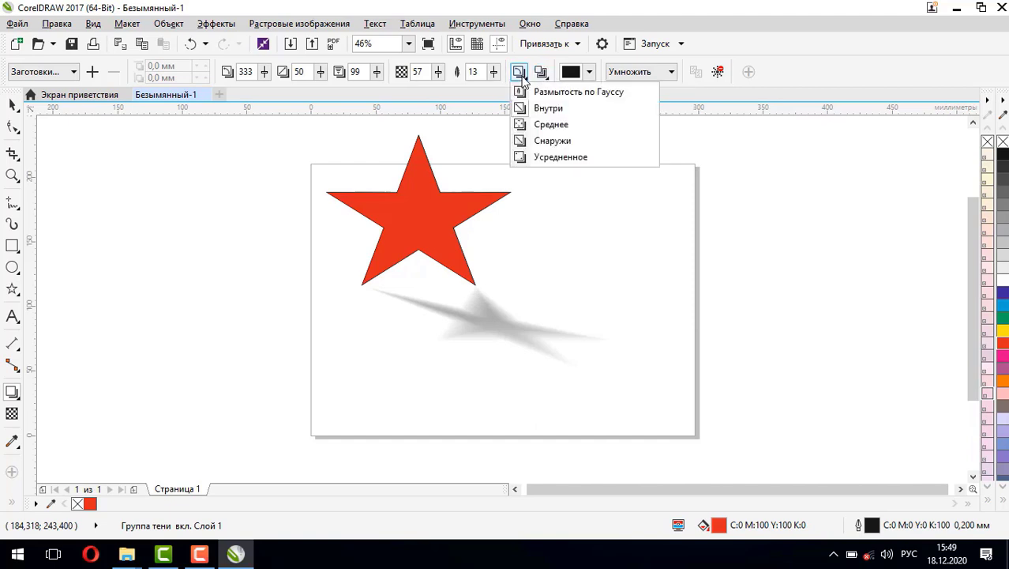
left_click(544, 126)
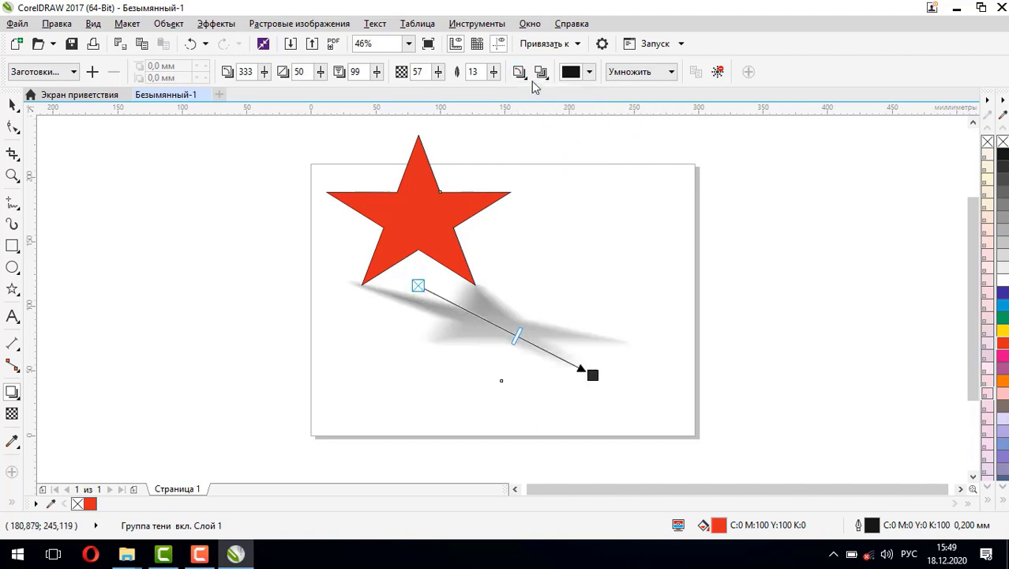
left_click(519, 72)
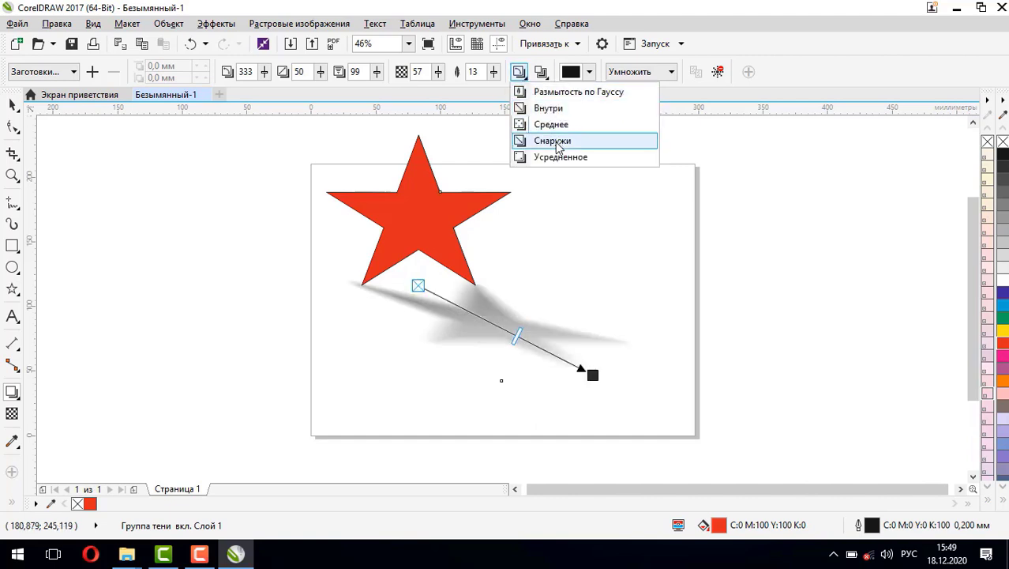
left_click(558, 142)
left_click(519, 72)
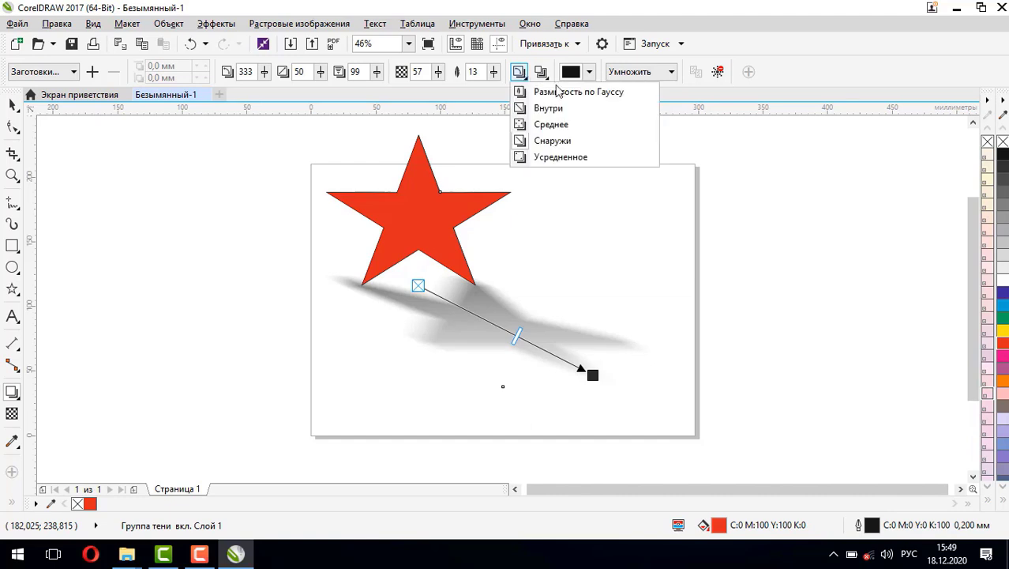
left_click(541, 72)
left_click(519, 72)
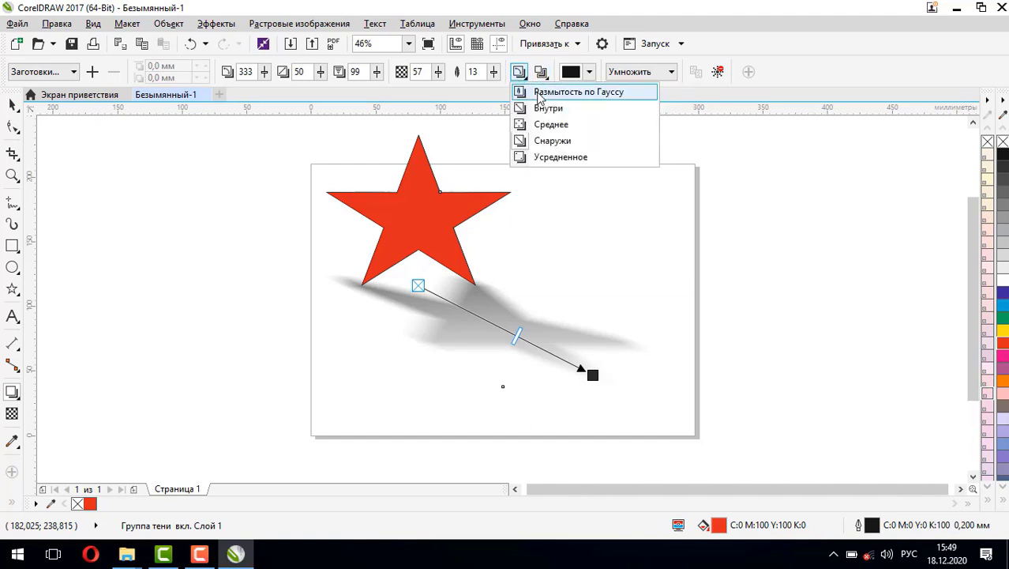
left_click(540, 92)
left_click(519, 72)
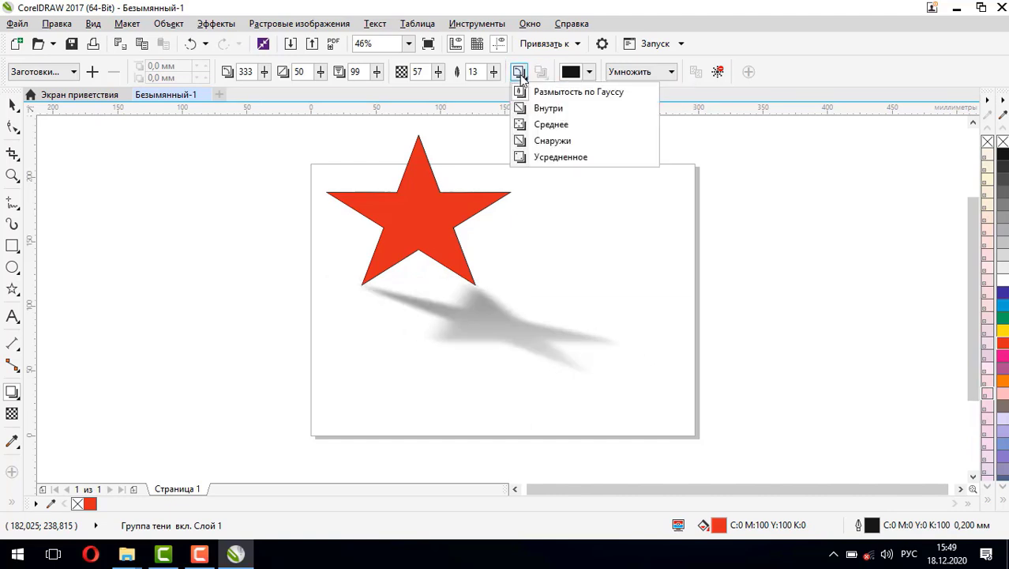
left_click(549, 108)
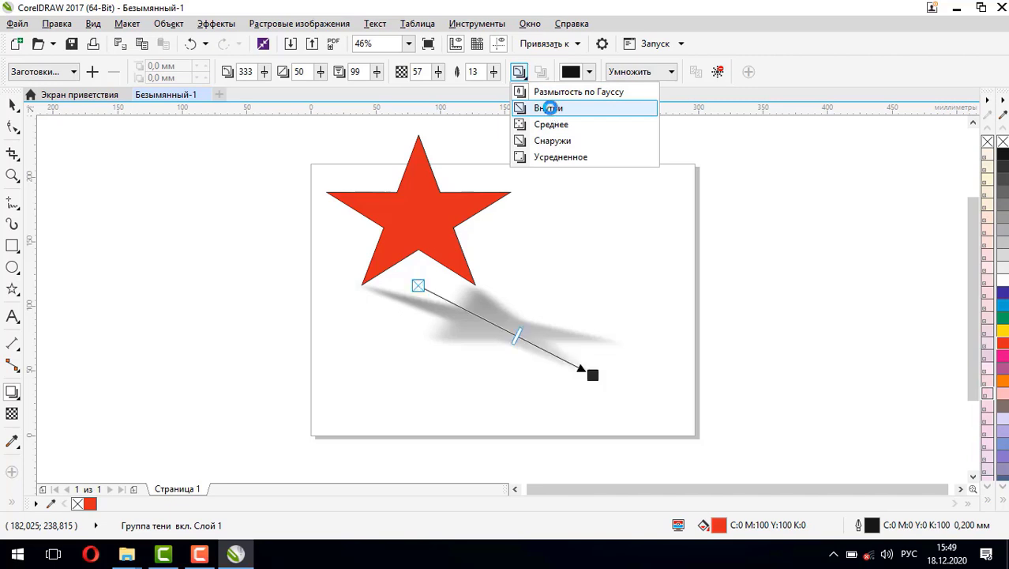
- Try the star shadow's feathering edge styles Квадратичные, Обратные квадратичные and Плоский, and return to Квадратичные
left_click(542, 73)
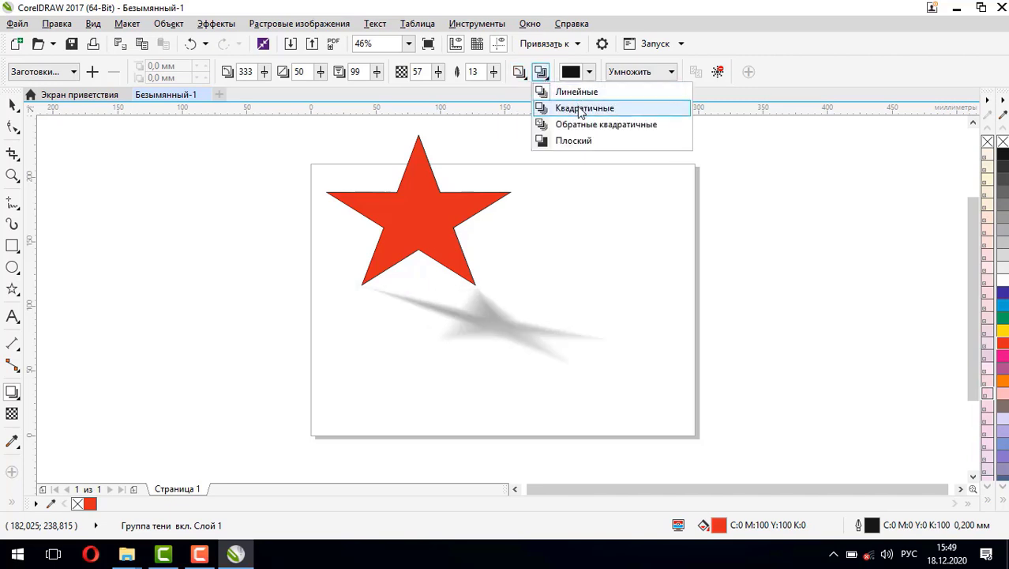
left_click(579, 110)
left_click(542, 73)
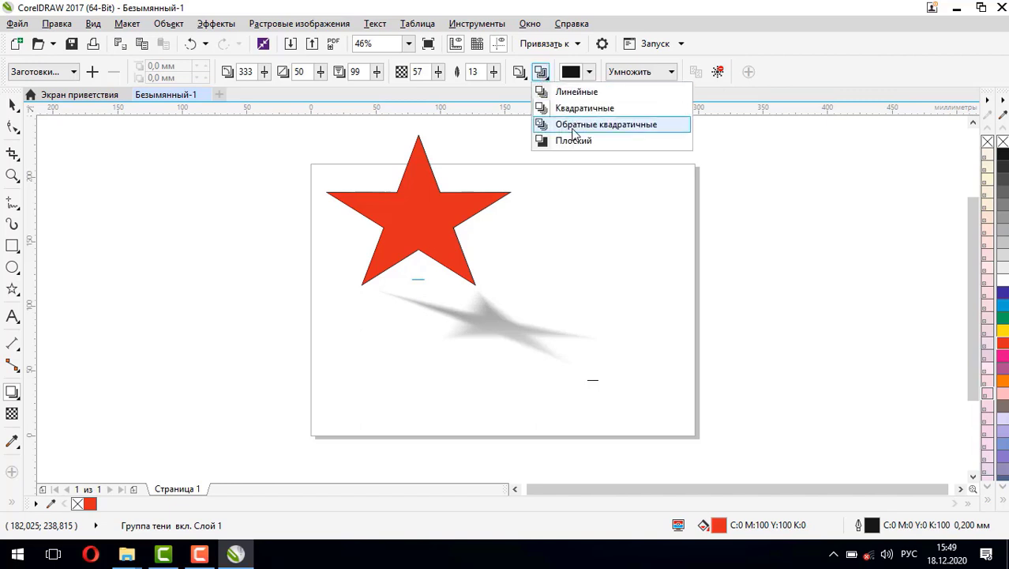
left_click(573, 126)
left_click(542, 73)
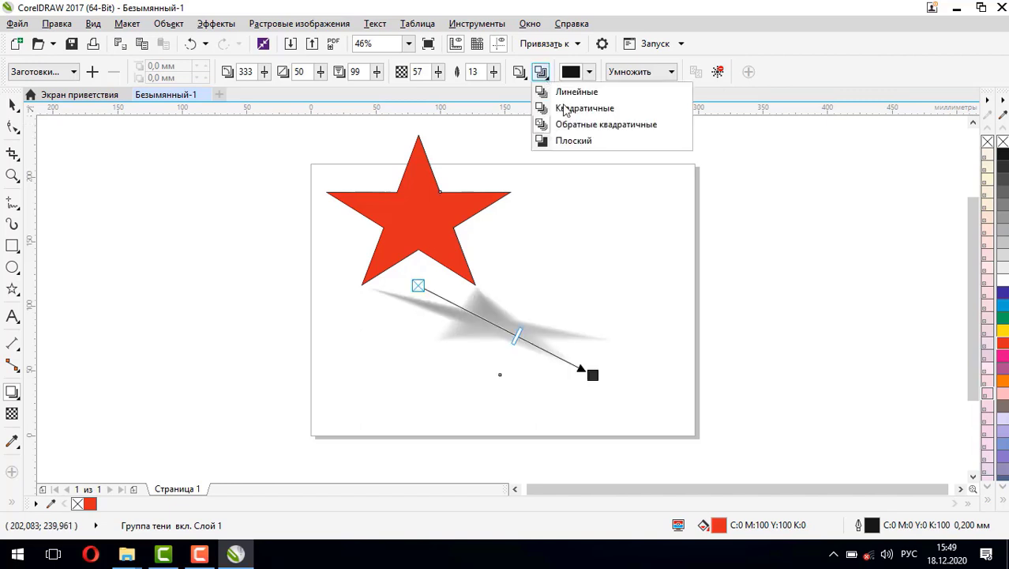
left_click(579, 143)
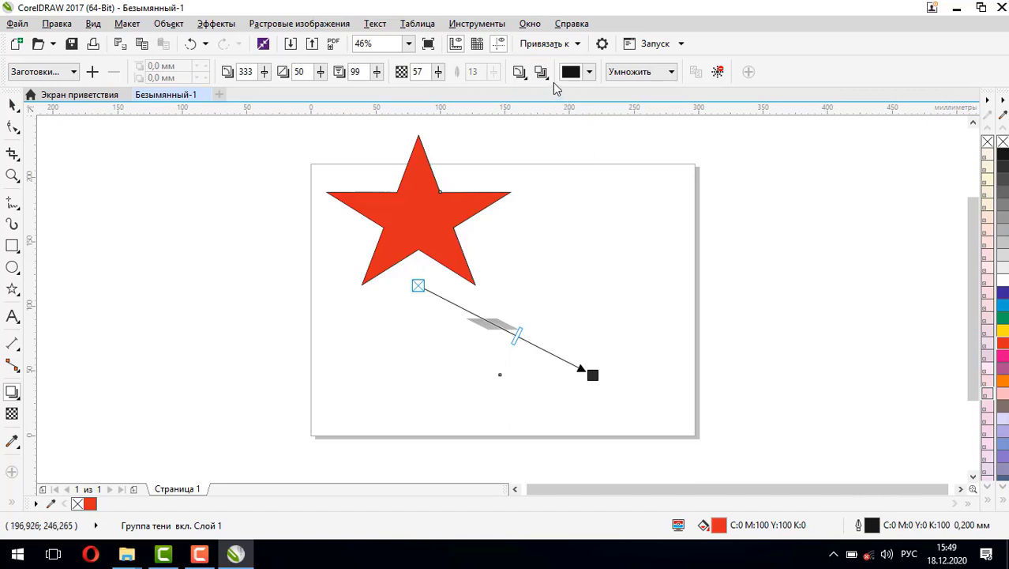
left_click(541, 73)
left_click(574, 111)
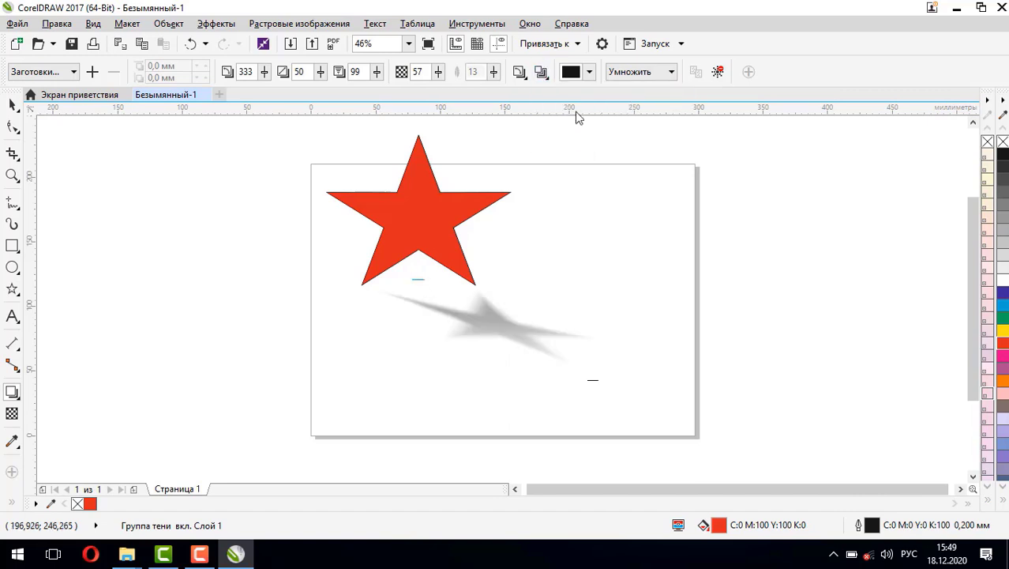
- Set the star shadow's feathering direction to Размытость по Гауссу
left_click(542, 73)
left_click(541, 73)
left_click(520, 73)
left_click(542, 73)
left_click(520, 72)
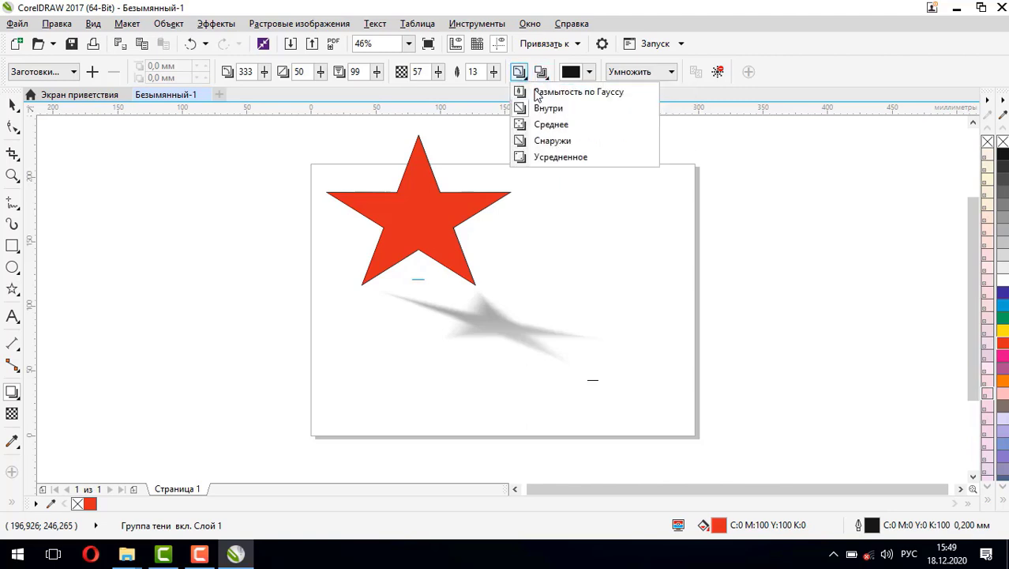
left_click(553, 92)
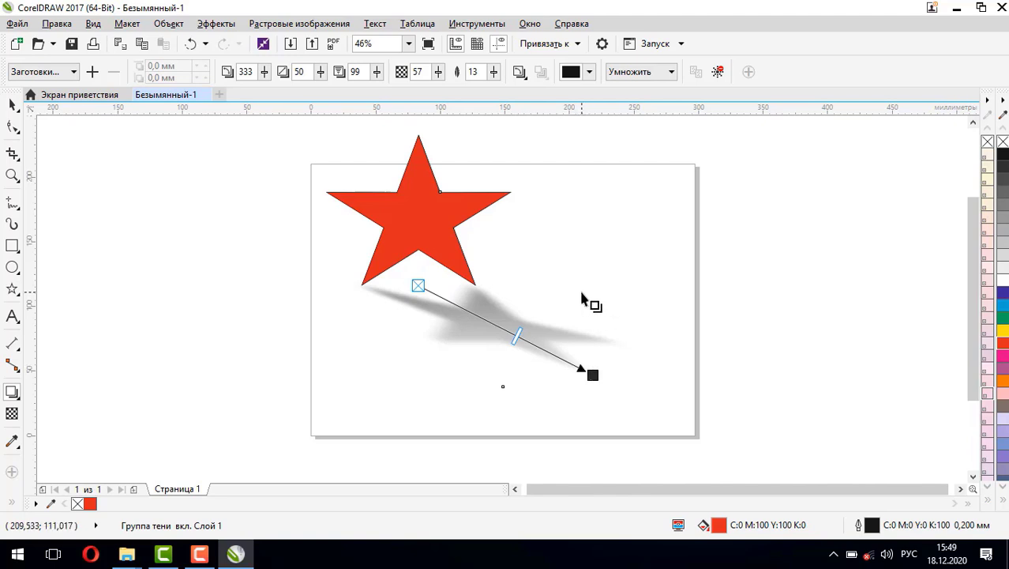
- Break the star's shadow group apart so the shadow and the star become separate objects
left_click(166, 24)
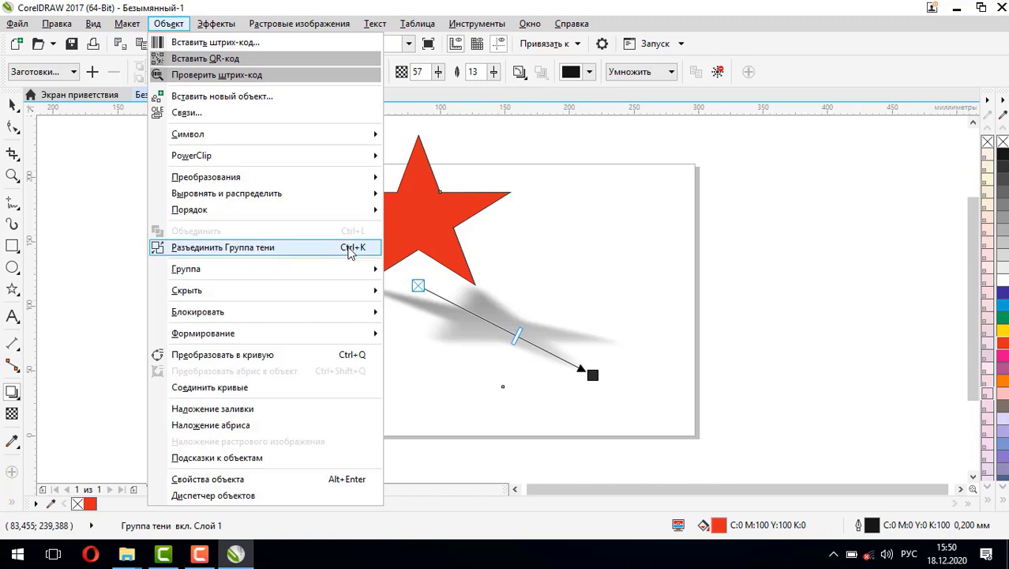
left_click(244, 248)
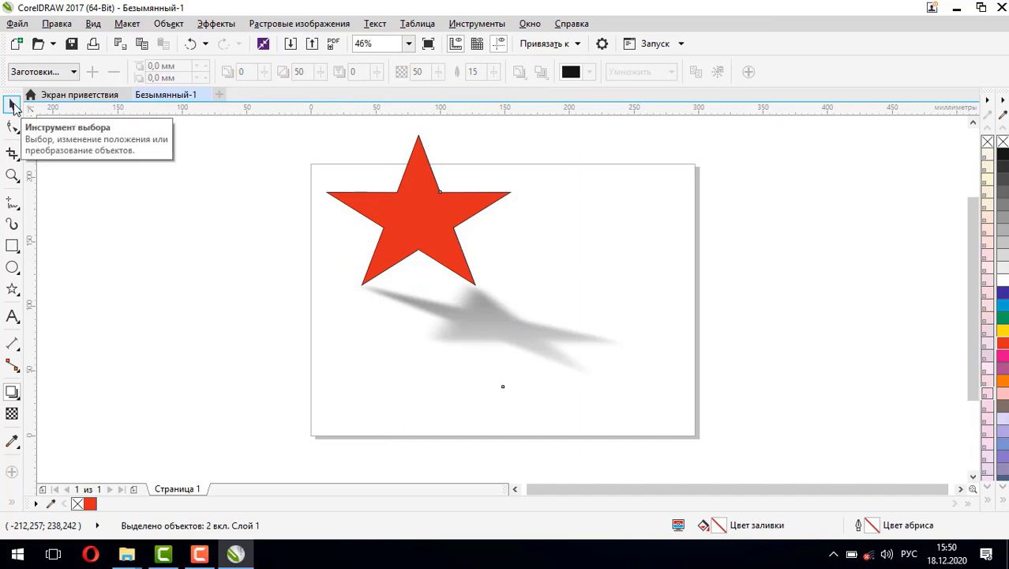
left_click(14, 107)
- Try moving the detached shadow and the star independently, and place the shadow back beneath the star
left_click_drag(462, 328, 624, 234)
mouse_move(439, 225)
left_mouse_down()
mouse_move(444, 322)
mouse_move(435, 241)
left_mouse_up()
key("Escape")
key("ctrl+z")
left_click_drag(647, 239, 504, 357)
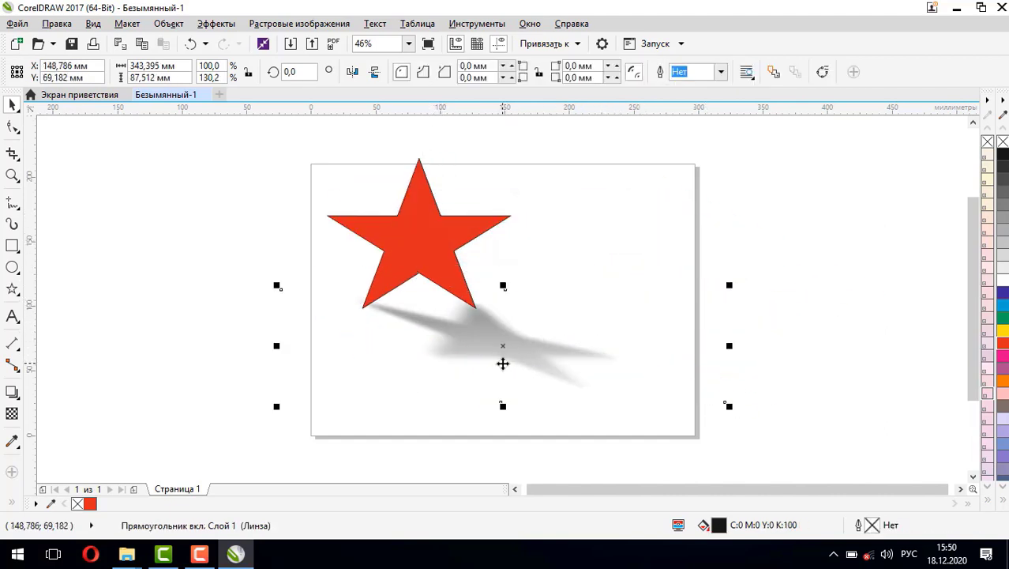
- Add a second page and draw a full circle about 86 mm in diameter with a red fill and no outline
left_click(133, 490)
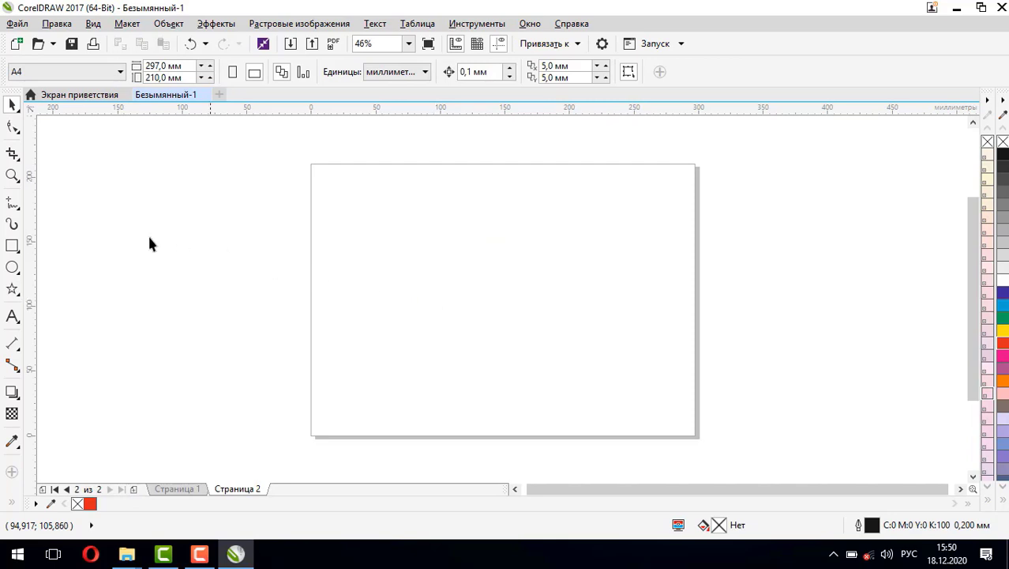
left_click(11, 267)
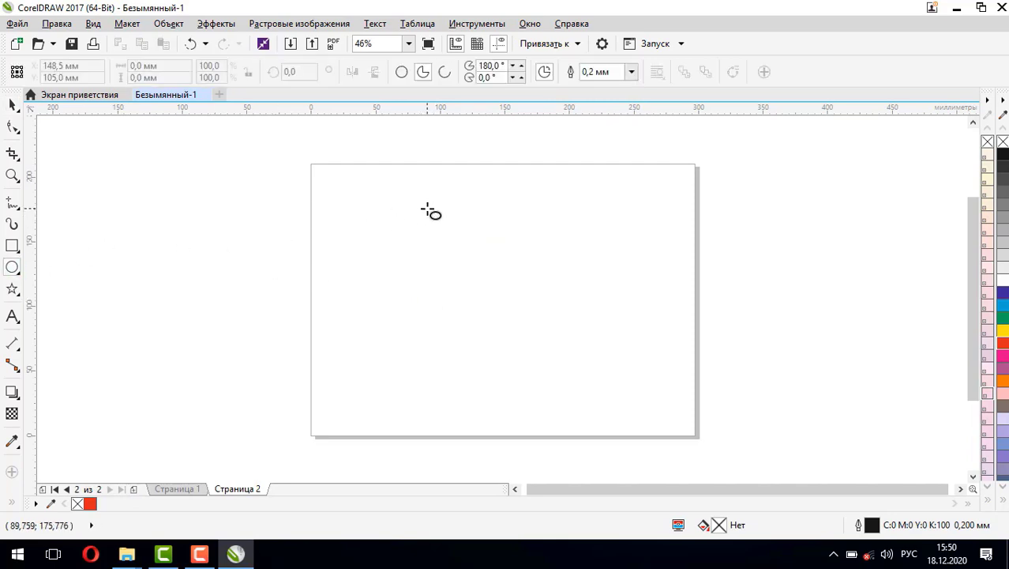
left_click_drag(425, 208, 523, 320)
left_click(401, 72)
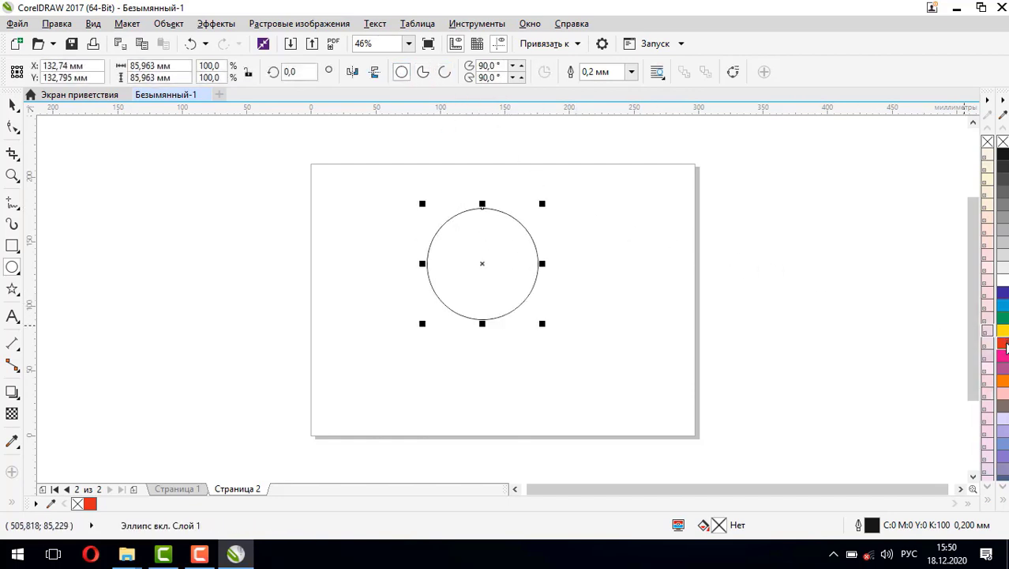
left_click(1003, 345)
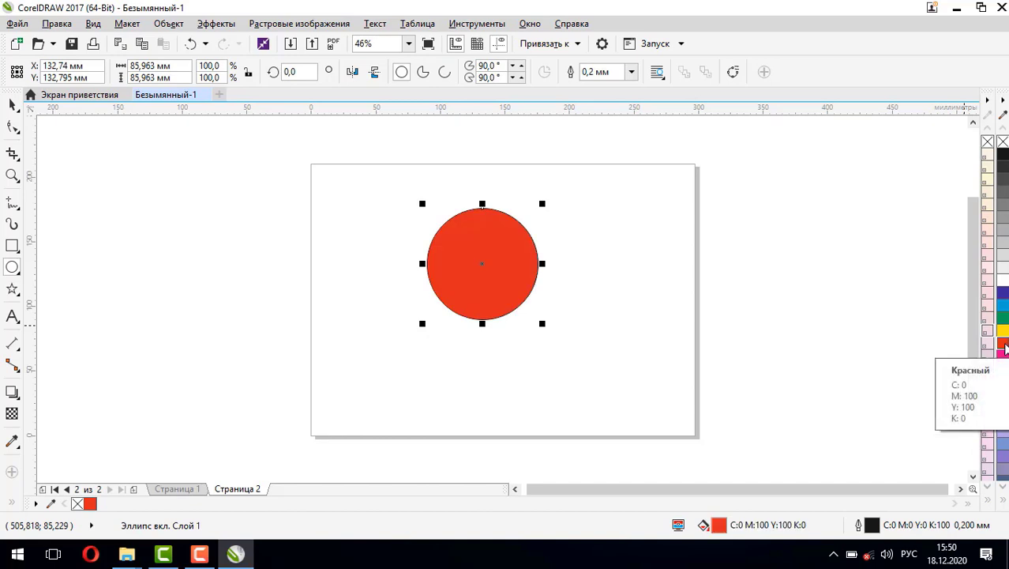
right_click(1003, 142)
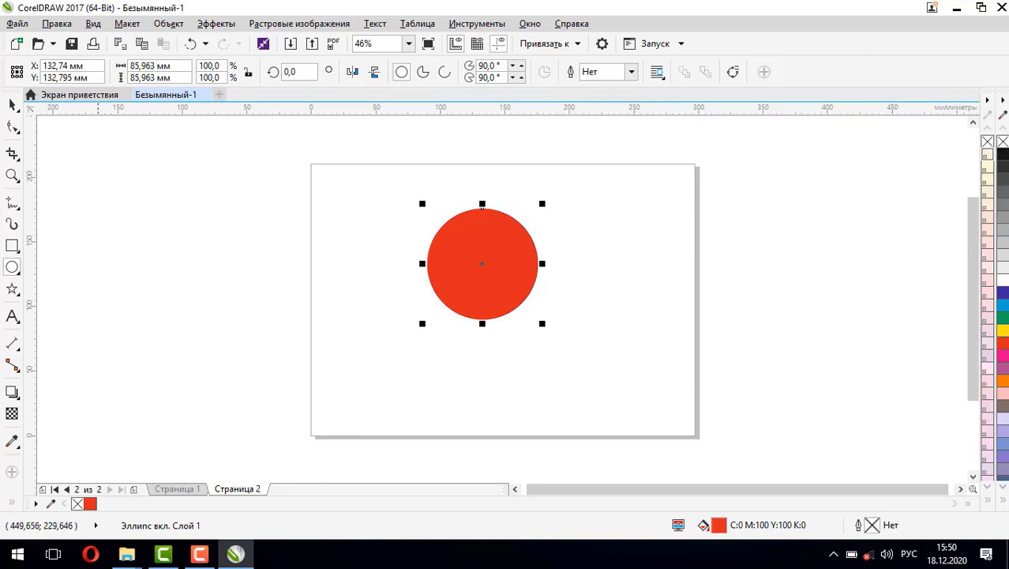
- Cast a drop shadow from the circle, offset about 52 by 25 mm, and color it with the red sampled from the circle
left_click(13, 393)
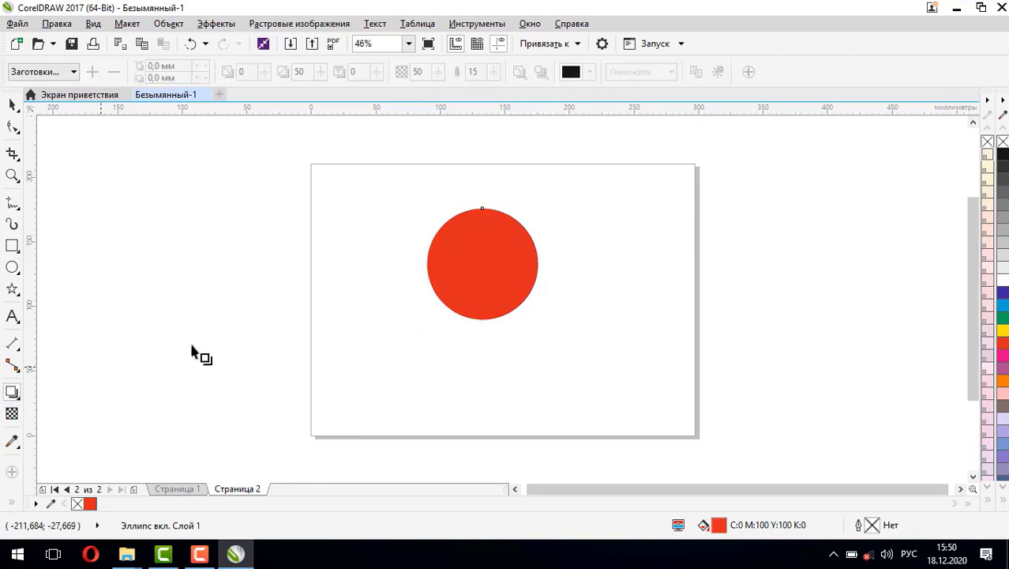
left_click_drag(482, 264, 606, 207)
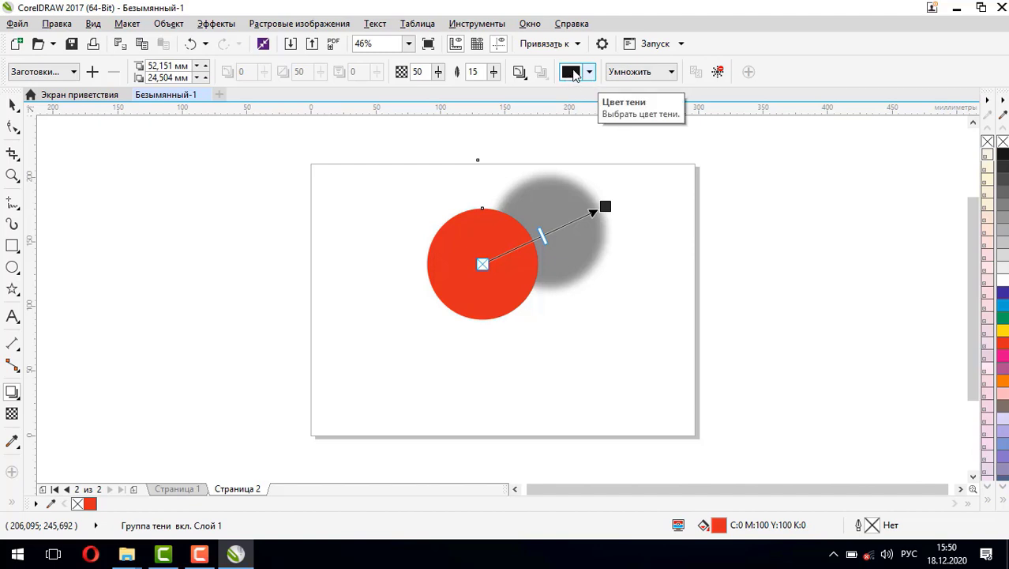
left_click(589, 73)
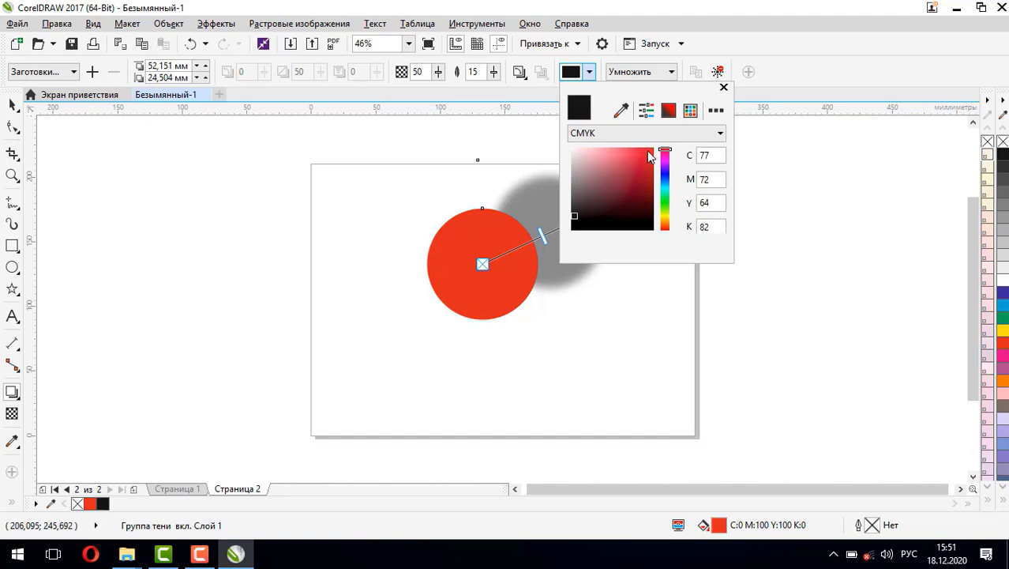
left_click(650, 152)
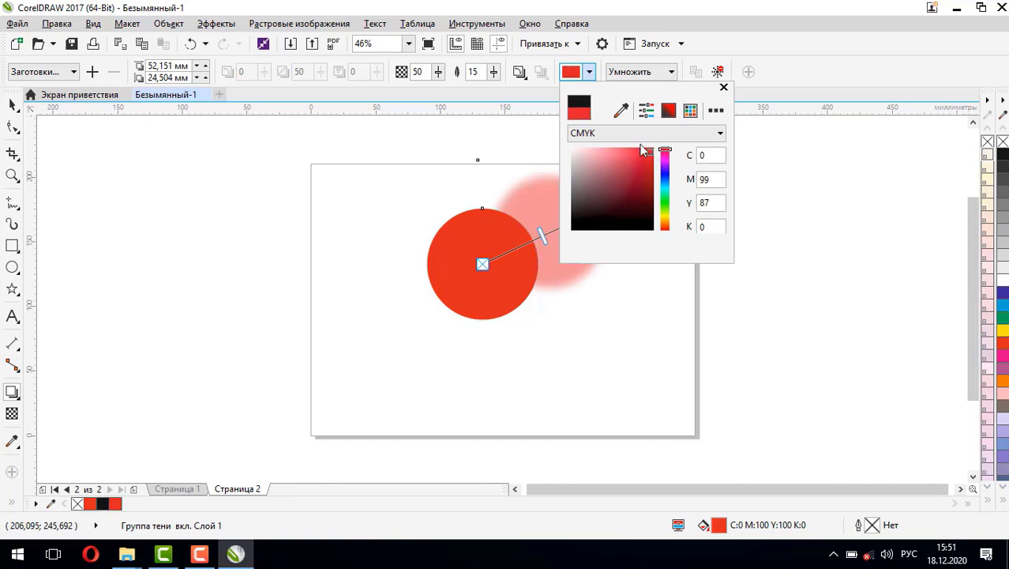
left_click(621, 109)
left_click(490, 224)
left_click(723, 87)
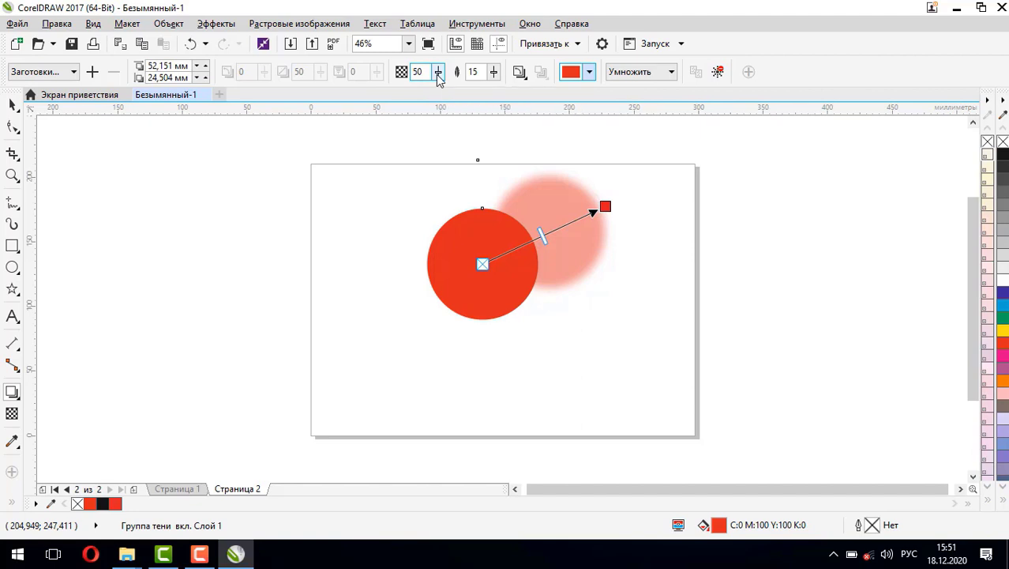
- Set the circle shadow's opacity to 30 and its feathering to 100
left_click_drag(439, 75, 410, 90)
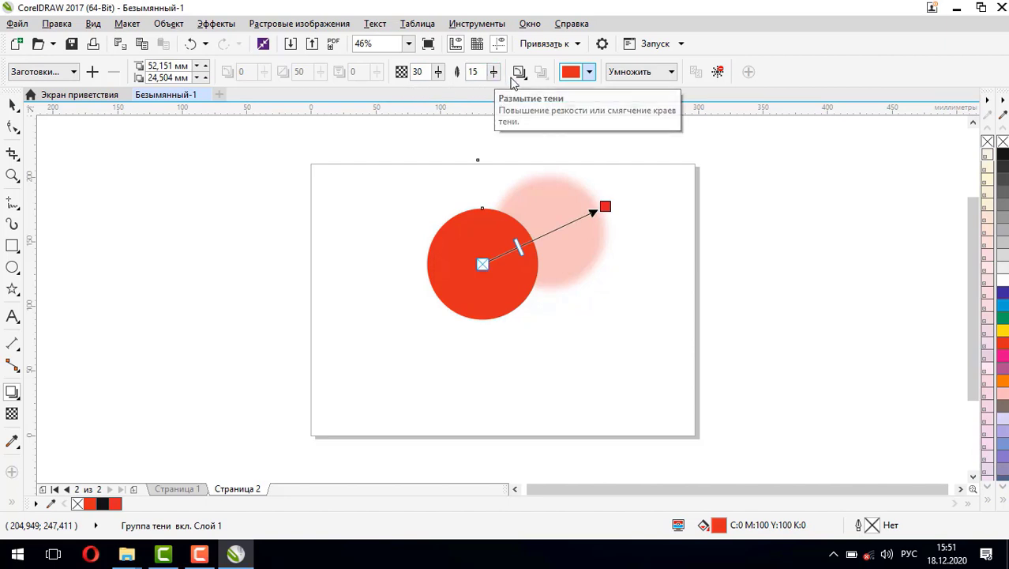
left_click_drag(495, 79, 520, 88)
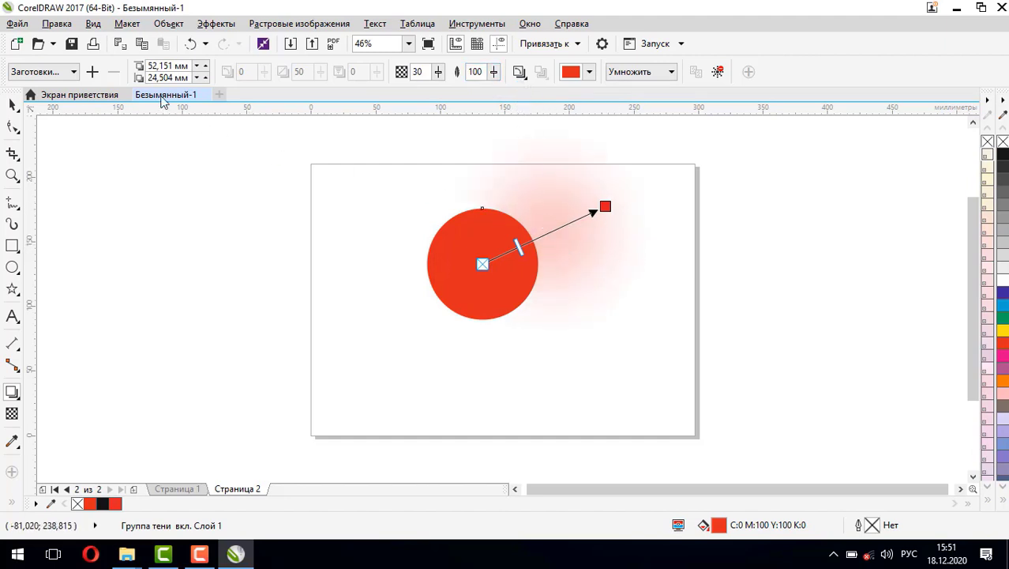
- Break the circle's shadow group apart and clear the selection
left_click(176, 25)
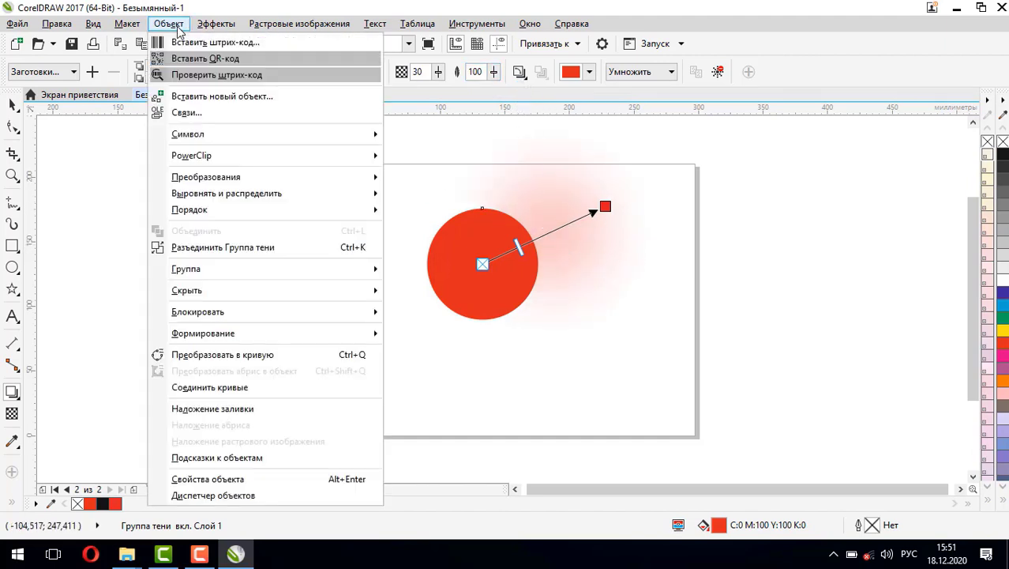
left_click(234, 248)
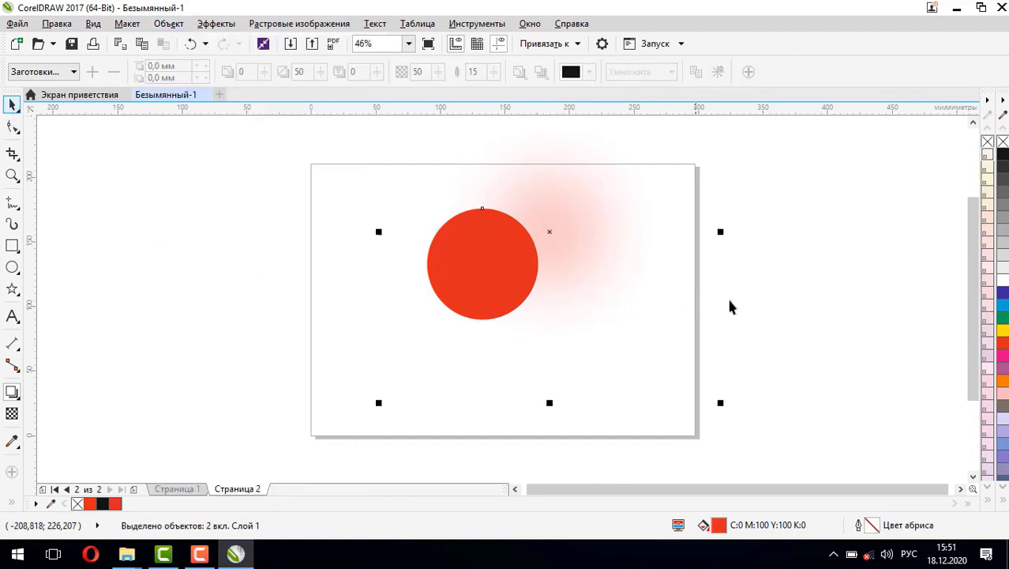
left_click(795, 279)
- Move the circle down and left away from its shadow, and shift the detached red shadow closer beside it
left_click_drag(517, 260, 446, 290)
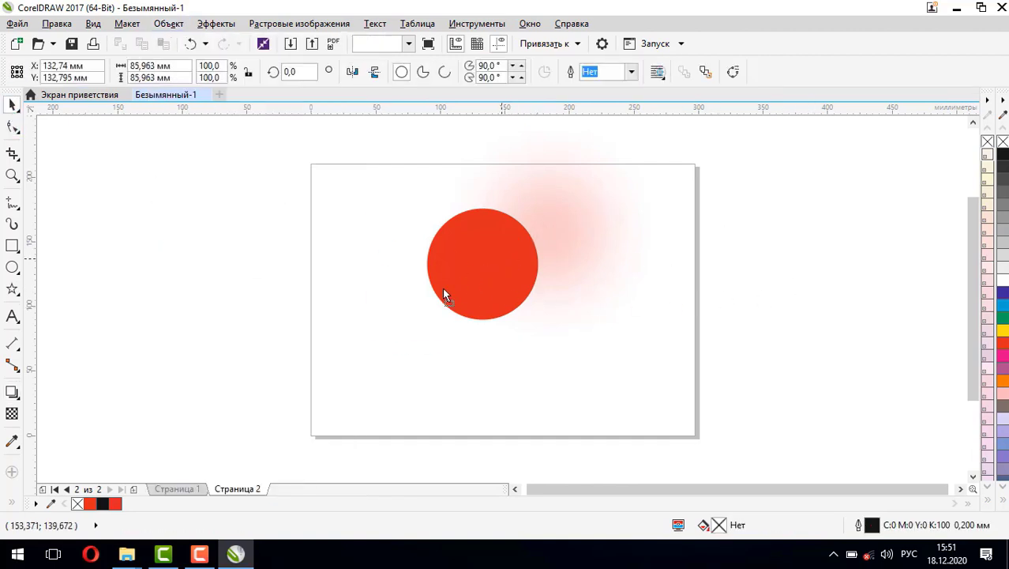
left_click(570, 230)
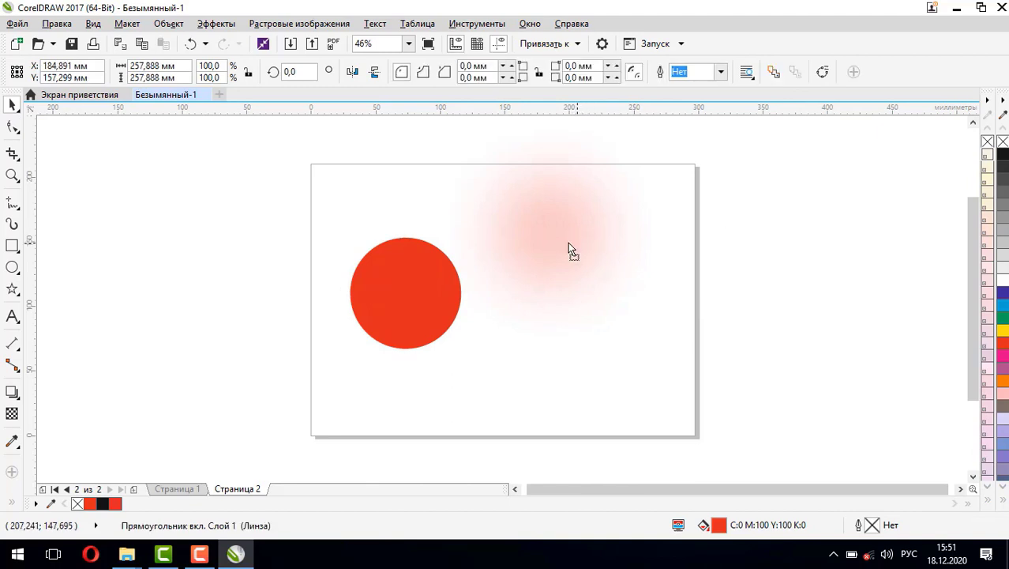
left_click_drag(568, 246, 539, 286)
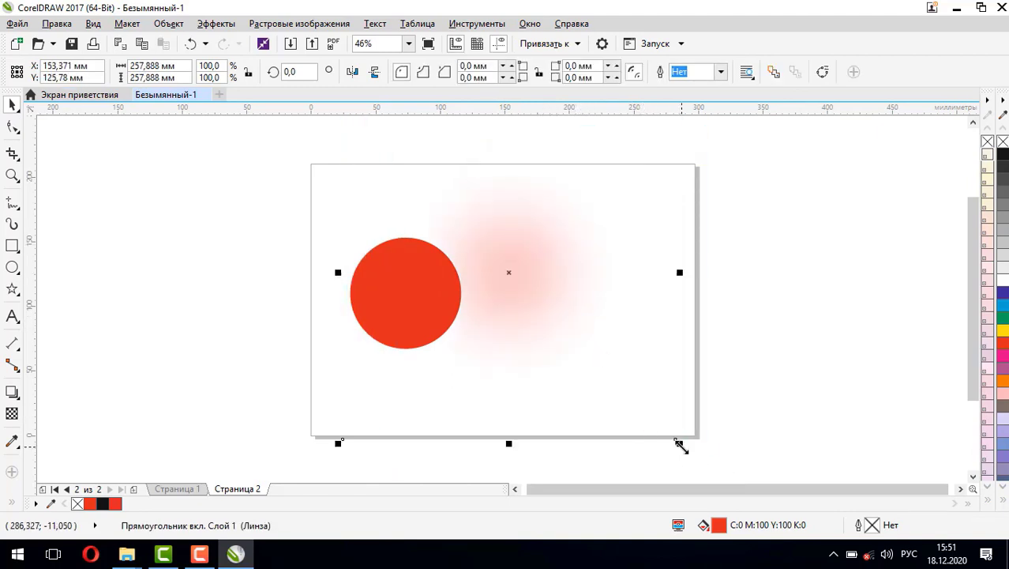
- Enlarge the detached red shadow to about 320 mm square and move the circle onto its center
left_click_drag(680, 443, 818, 470)
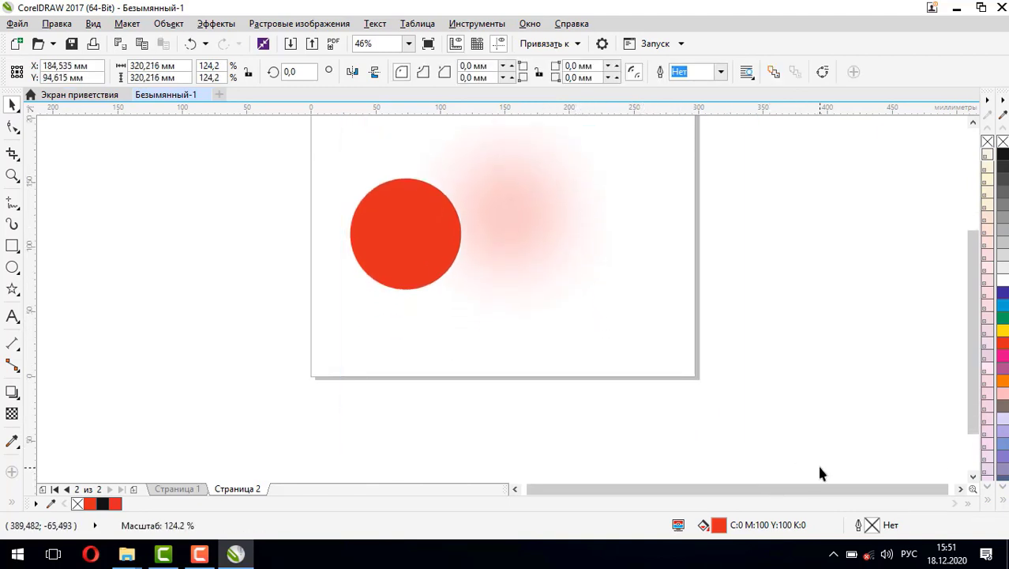
left_click(401, 226)
left_click_drag(398, 225, 550, 240)
left_click(719, 266)
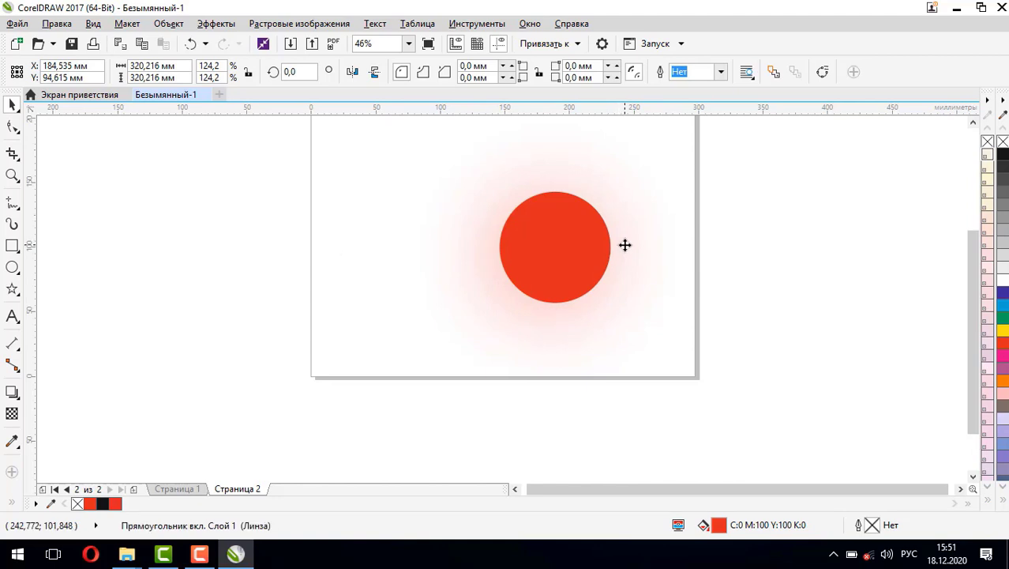
- Try yellow, magenta and green fills on the shadow around the circle, and return it to red
key("Escape")
left_click(606, 199)
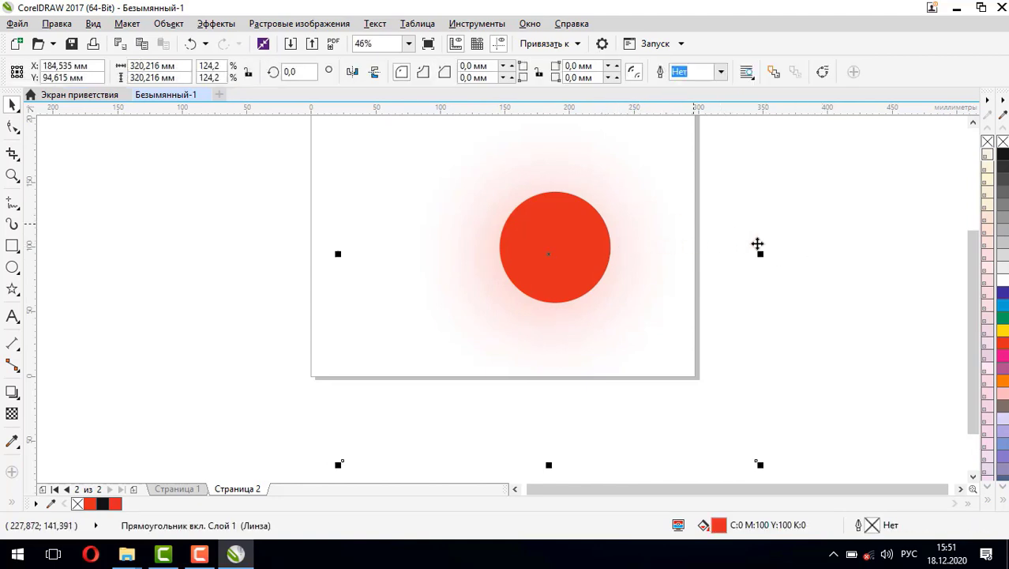
left_click(1003, 333)
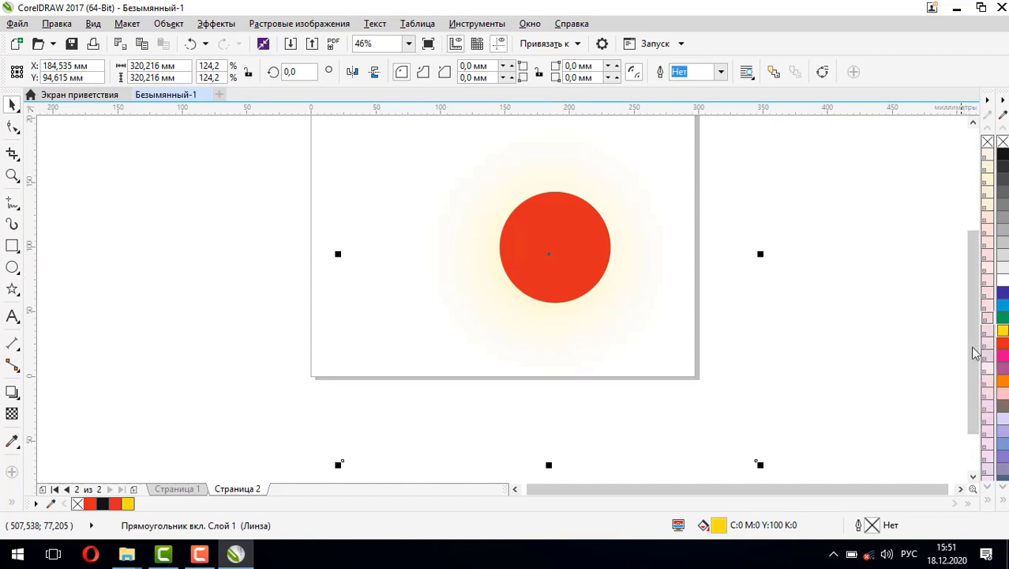
left_click(1003, 358)
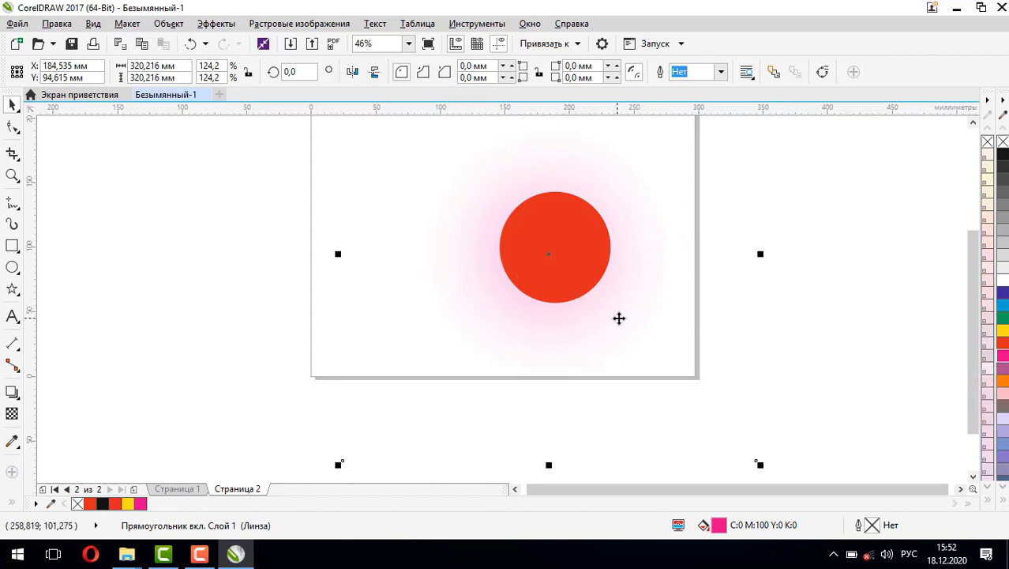
left_click(1004, 503)
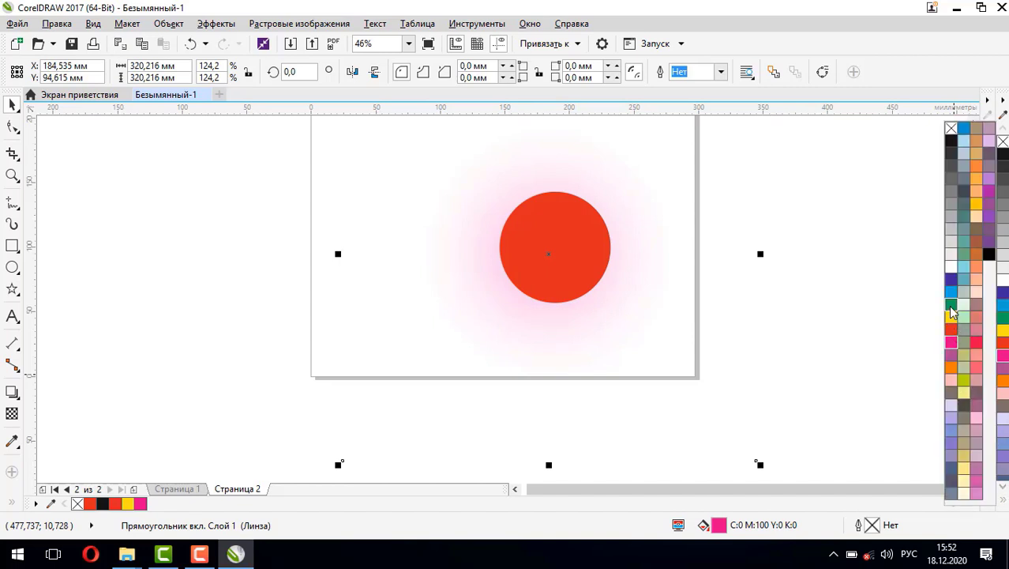
left_click(951, 304)
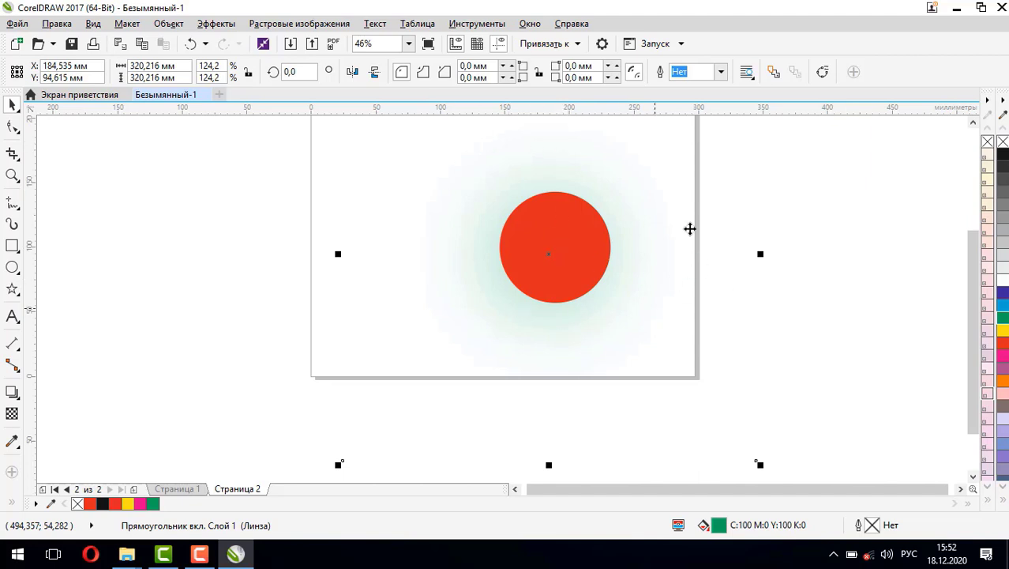
left_click(1004, 343)
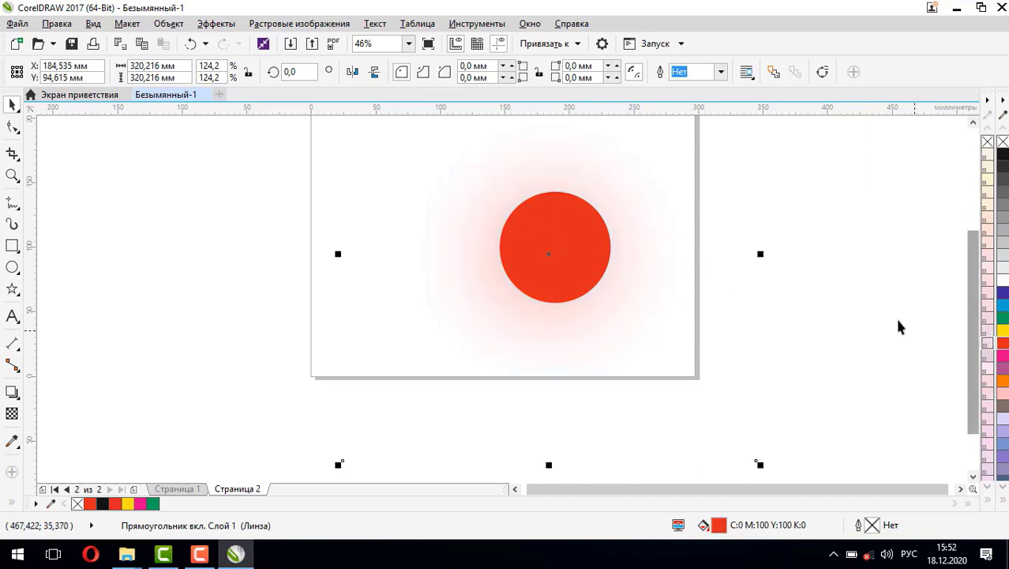
left_click(767, 301)
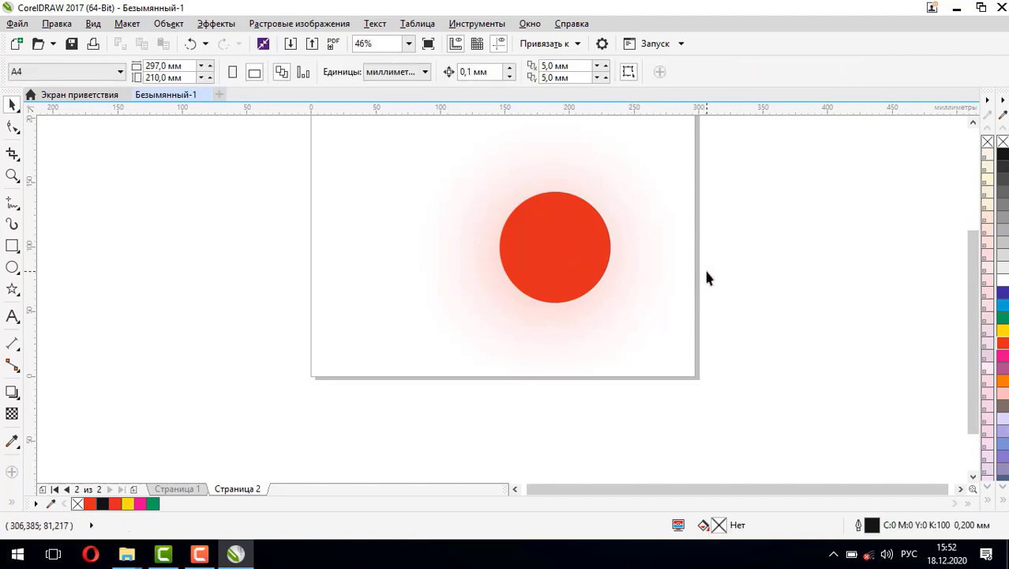
- Add a page after page 2 and return to page 2
left_click(132, 489)
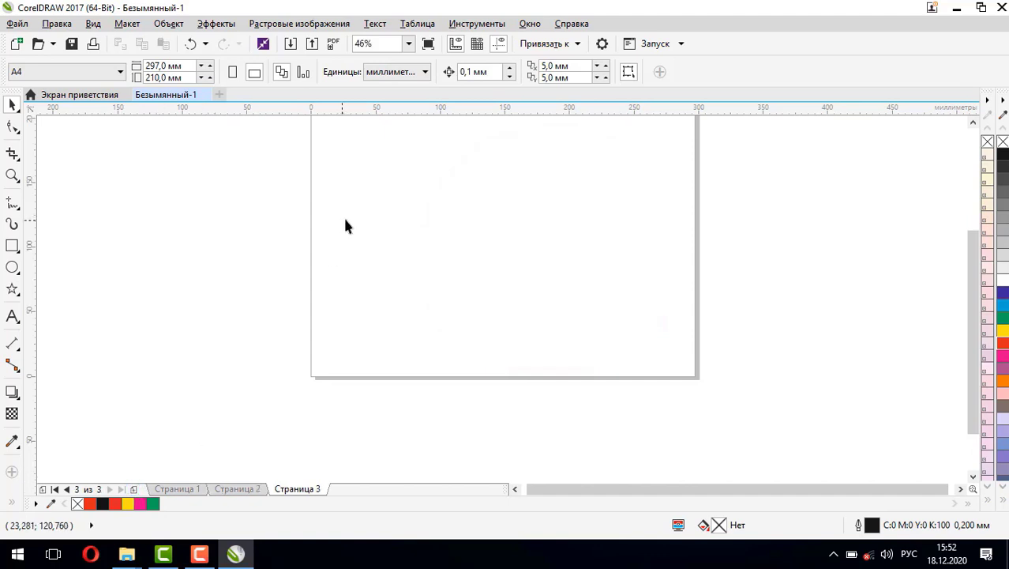
left_click_drag(975, 275, 975, 251)
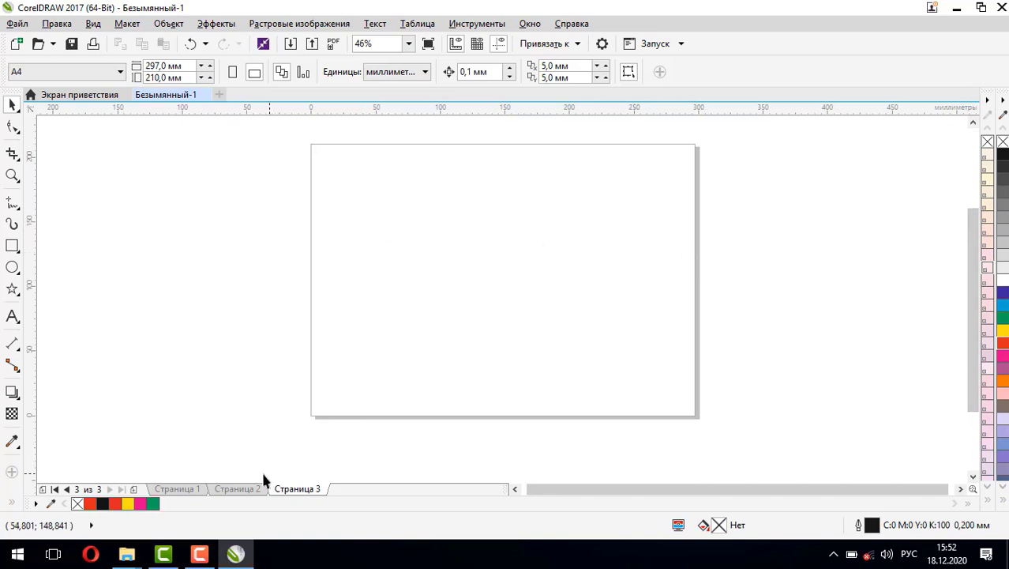
left_click(244, 490)
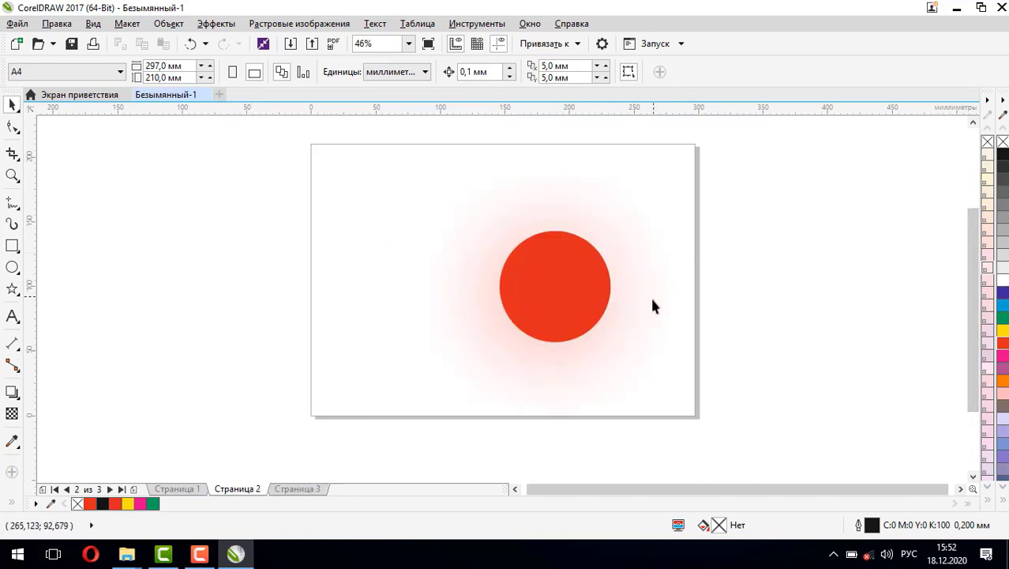
- Move the red shadow off the page's left edge and shrink it to about 150 mm square
left_click(635, 314)
left_click_drag(604, 227, 359, 233)
left_click_drag(341, 265, 252, 258)
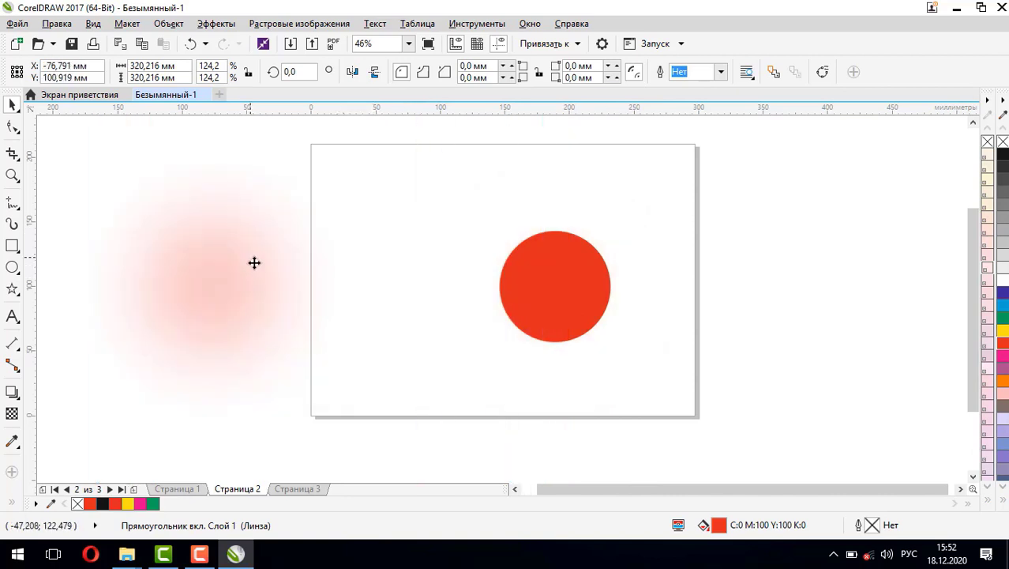
scroll(237, 273, "down", 4)
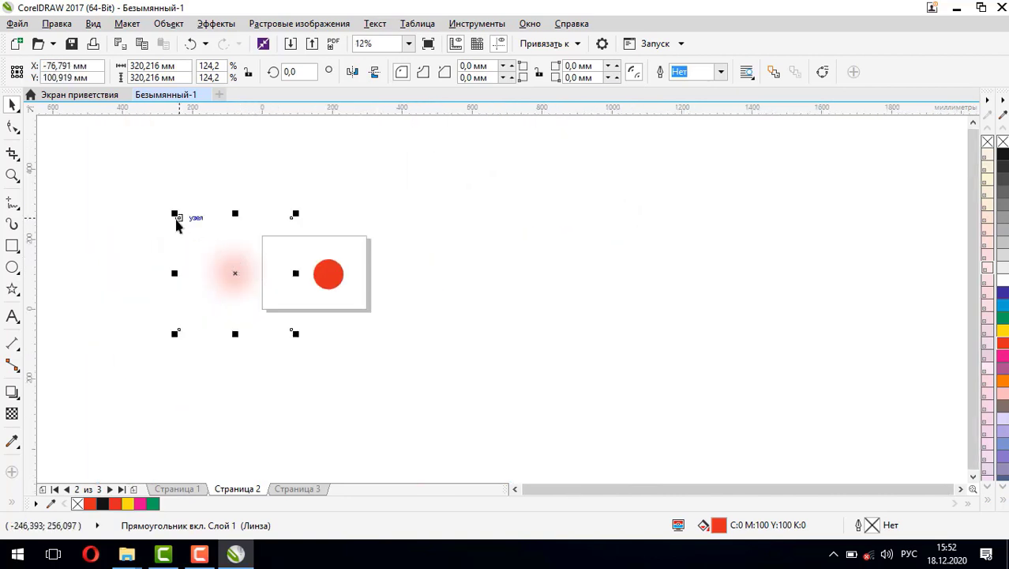
left_click_drag(175, 214, 211, 260)
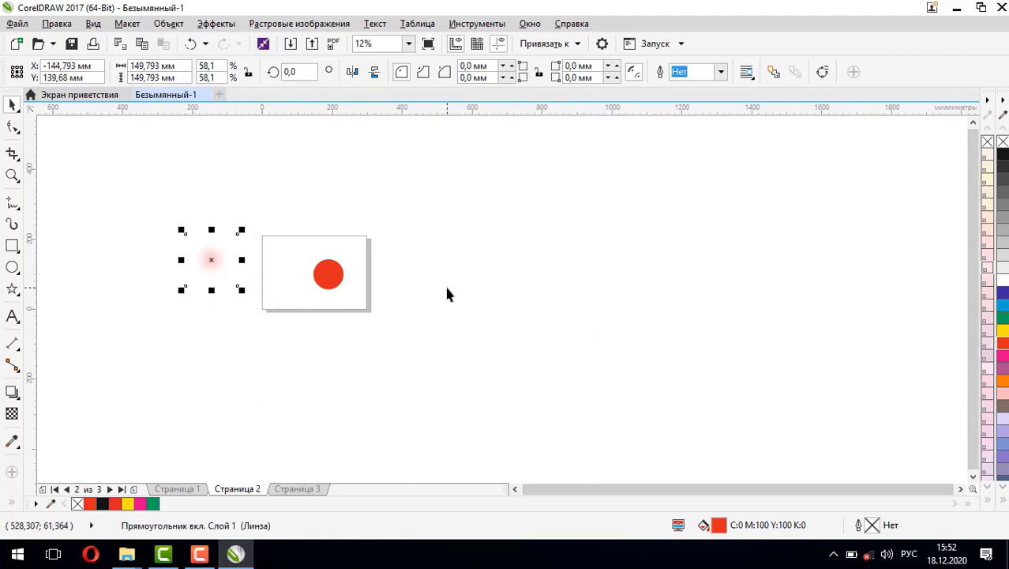
key("shift+F4")
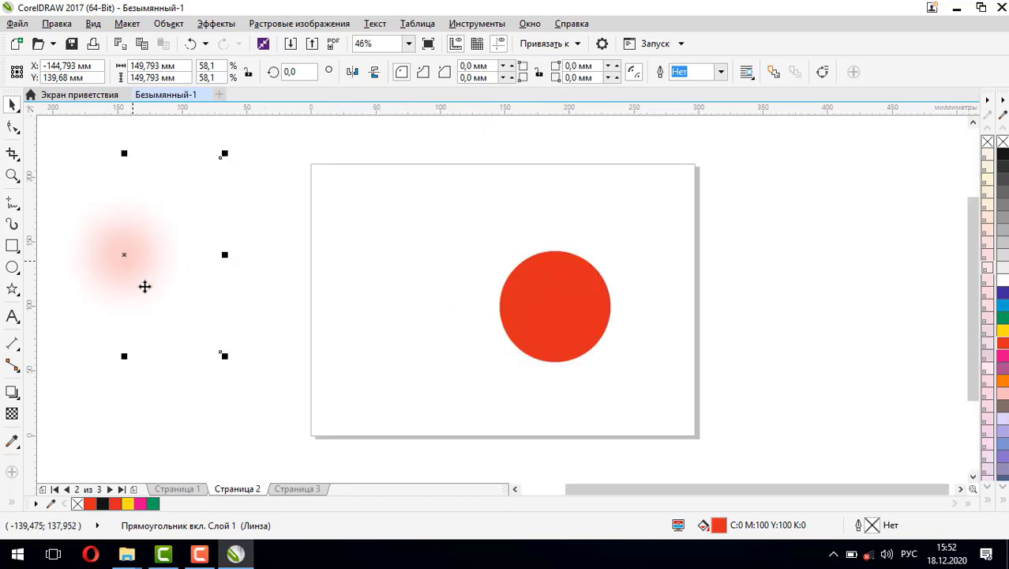
- Place a copy of the off-page shadow near the middle of page 3 and return to page 2
left_click(298, 489)
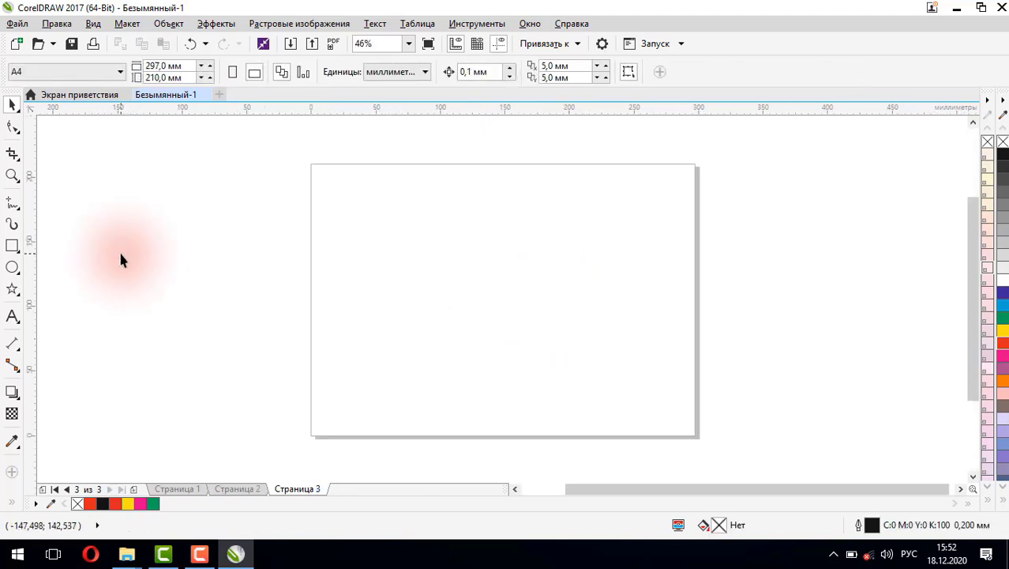
left_click_drag(120, 259, 489, 277)
left_click(249, 489)
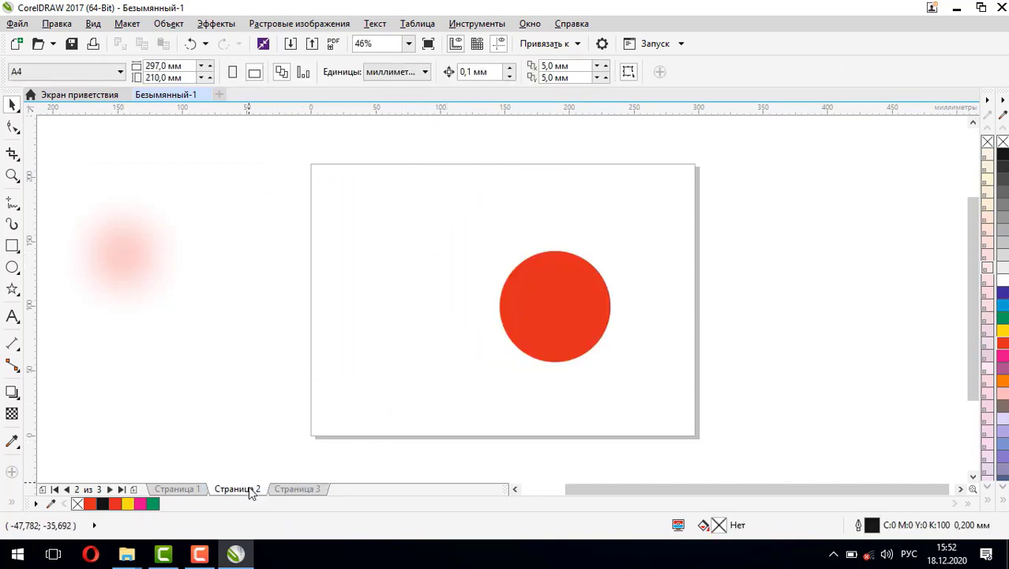
- Move the off-page shadow back over the circle, enlarge it to about 301 mm square and clear the selection
left_click_drag(127, 250, 535, 290)
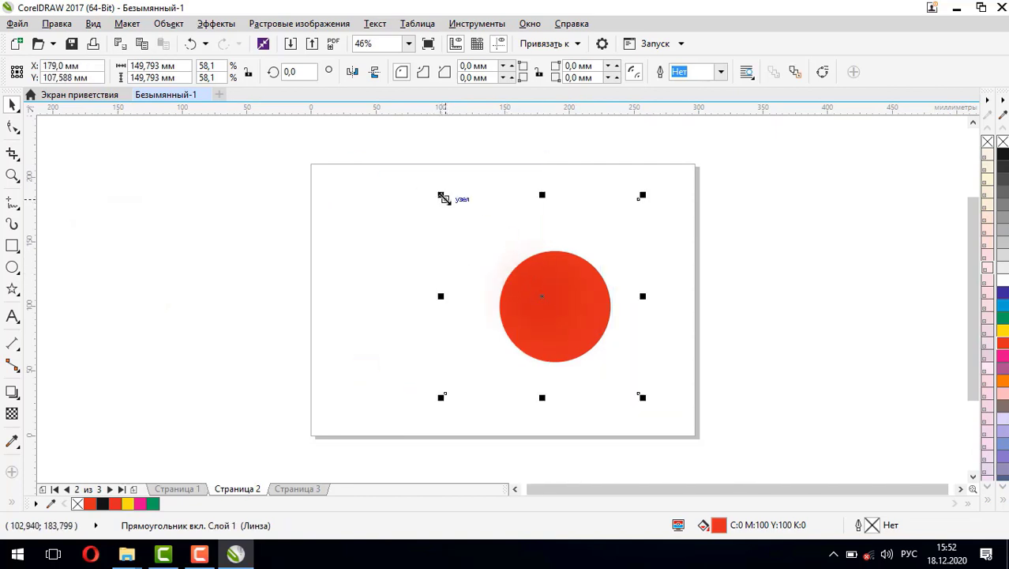
left_click_drag(443, 197, 335, 125)
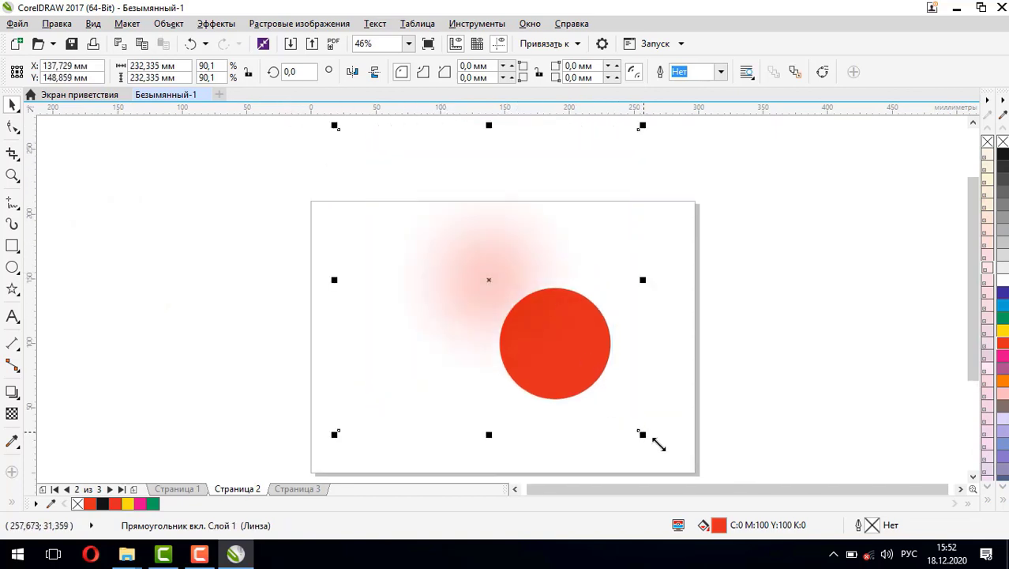
left_click_drag(647, 436, 728, 477)
left_click_drag(491, 321, 546, 349)
left_click_drag(655, 341, 634, 344)
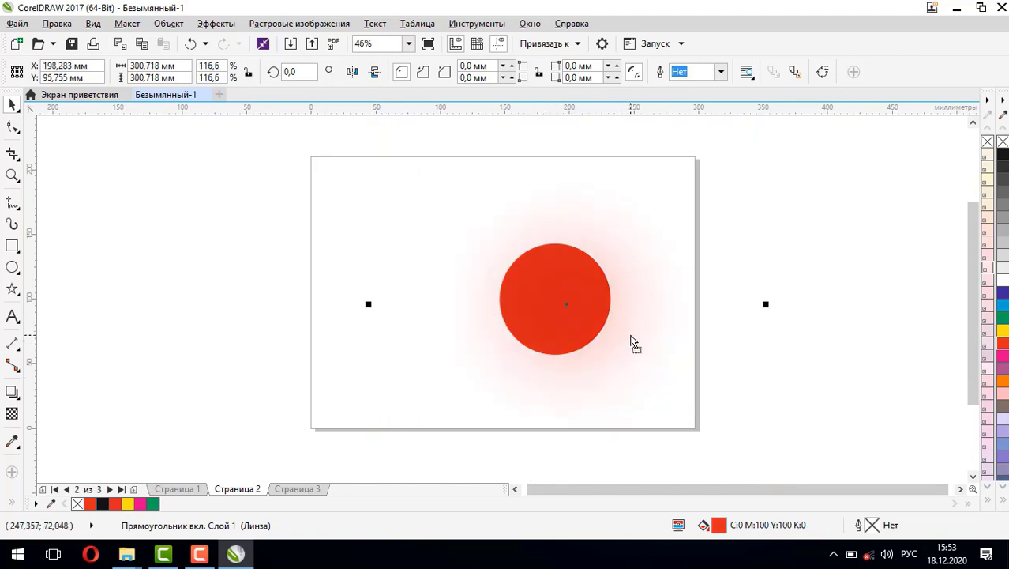
left_click(252, 490)
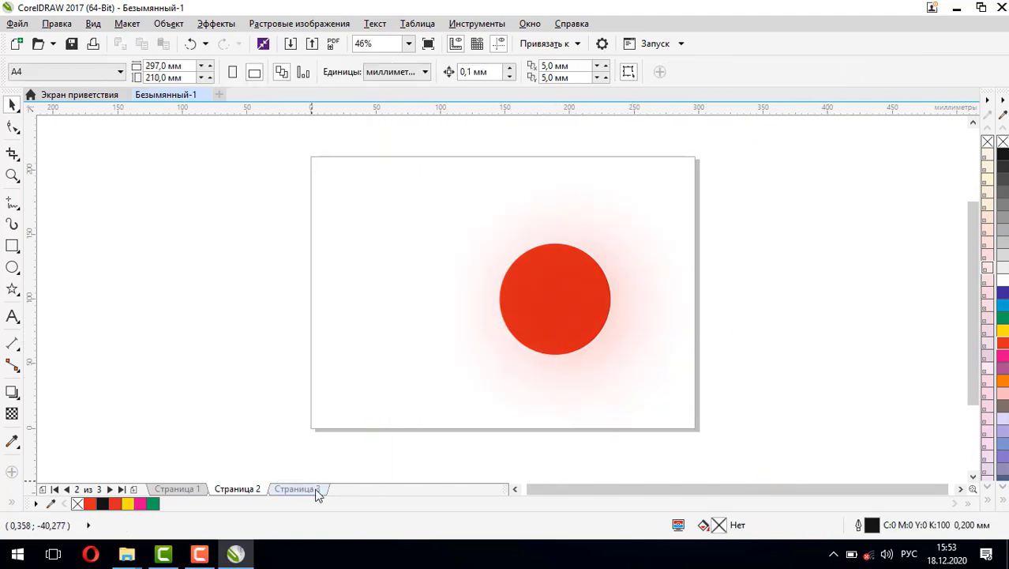
- Move the shadow to the upper part of page 3, line up overlapping copies beside it and clear the selection
left_click(308, 490)
left_click(482, 263)
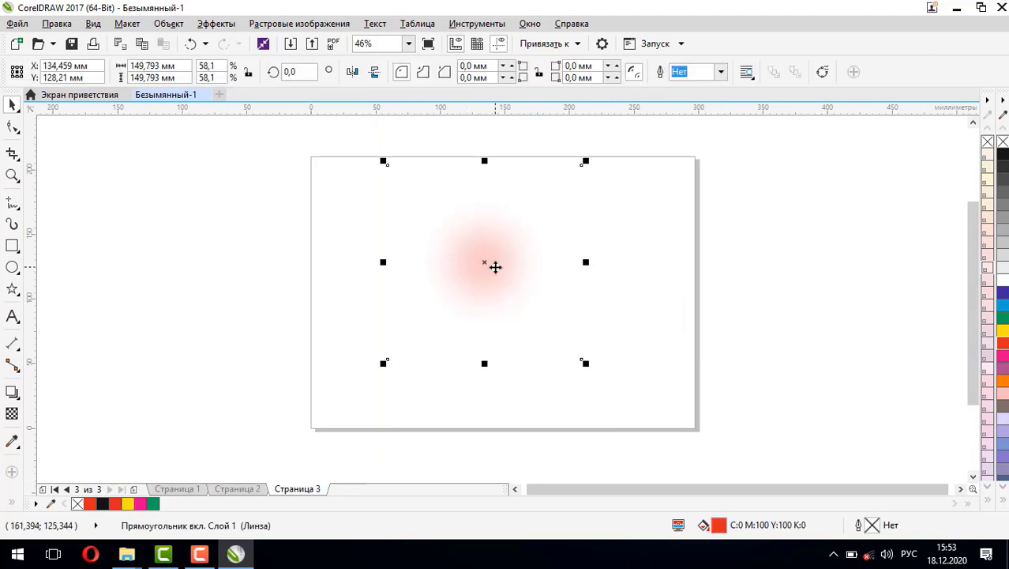
left_click_drag(491, 267, 493, 226)
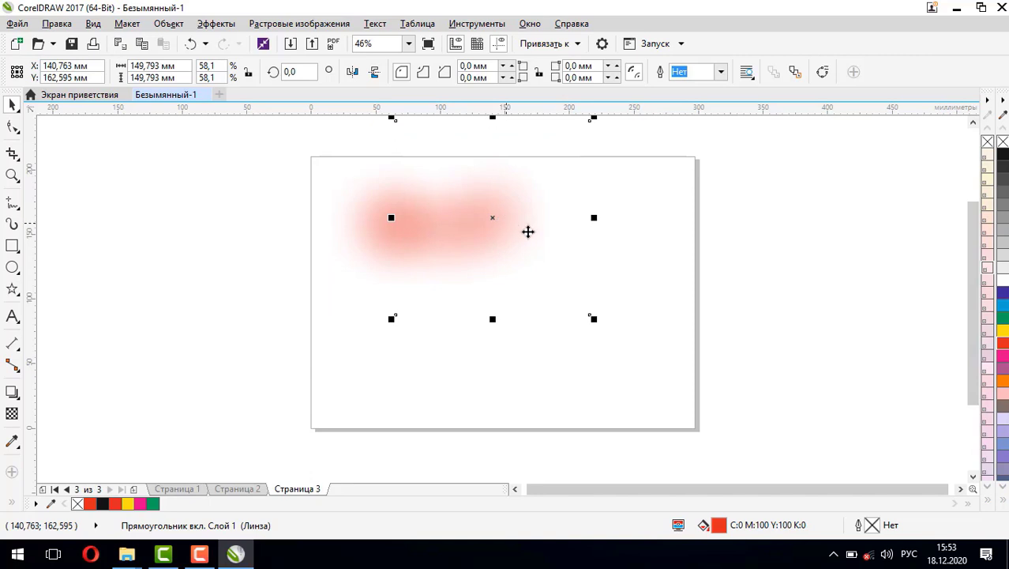
left_click(559, 338)
left_click_drag(608, 338, 609, 338)
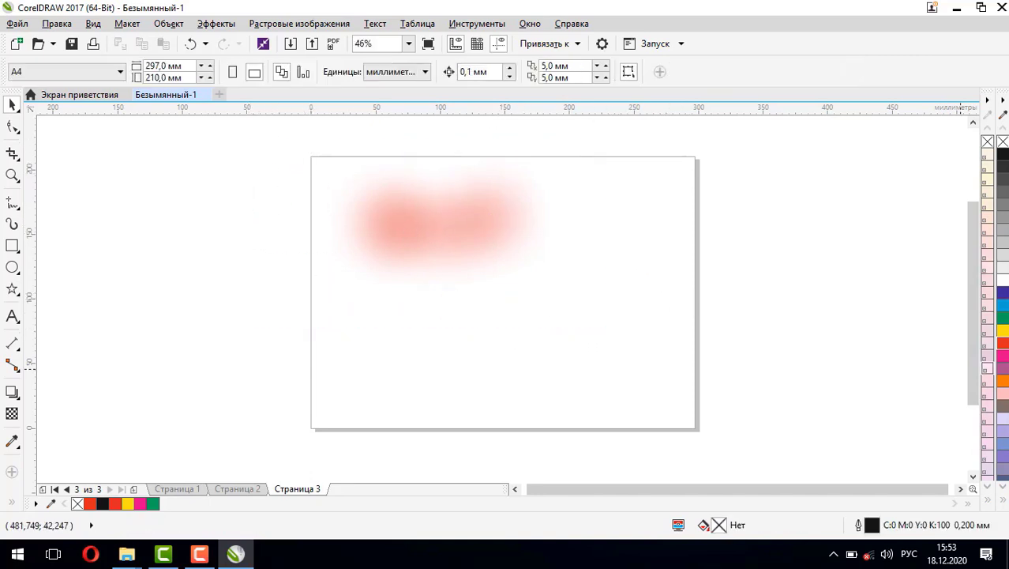
- Recolor the two rightmost shadows in the row on page 3 blue (C100 M100 Y0 K0)
left_click(1003, 296)
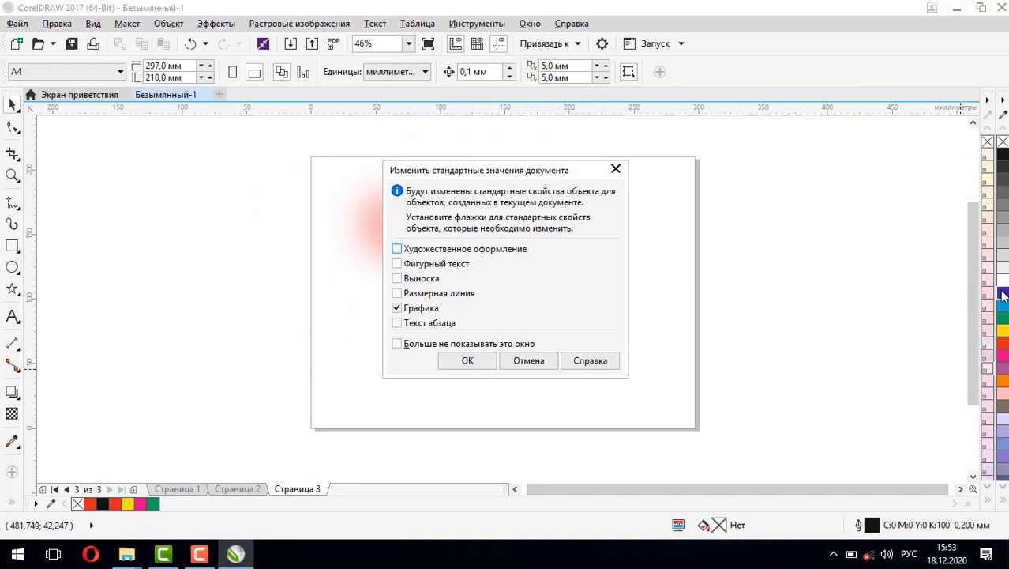
left_click(615, 169)
left_click(487, 222)
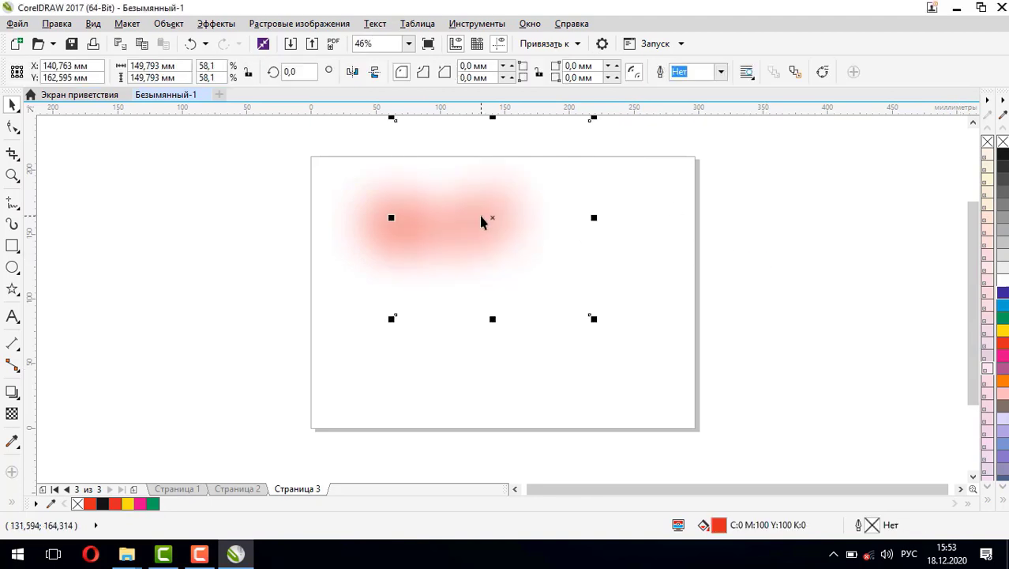
left_click(1004, 293)
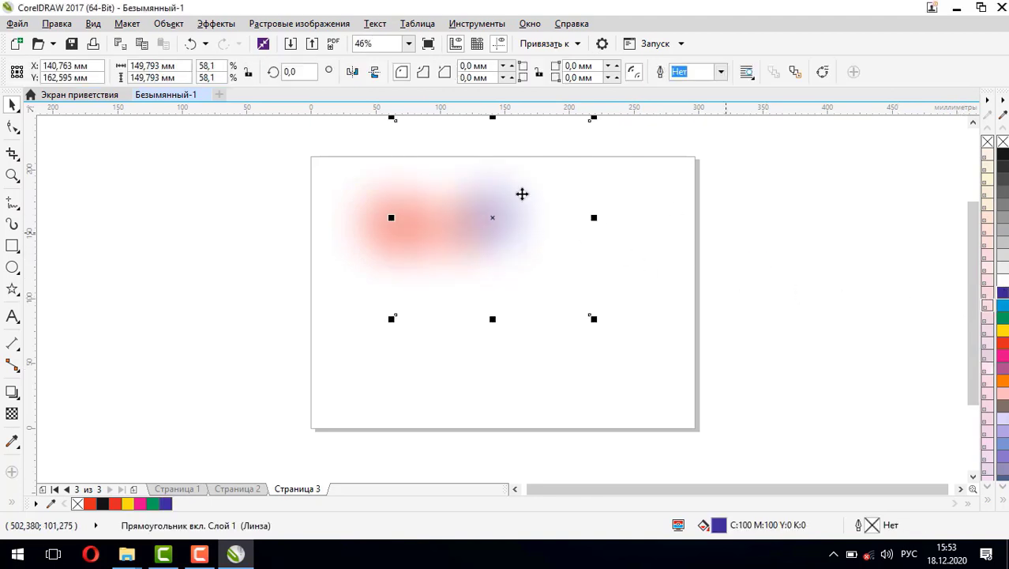
left_click(390, 225)
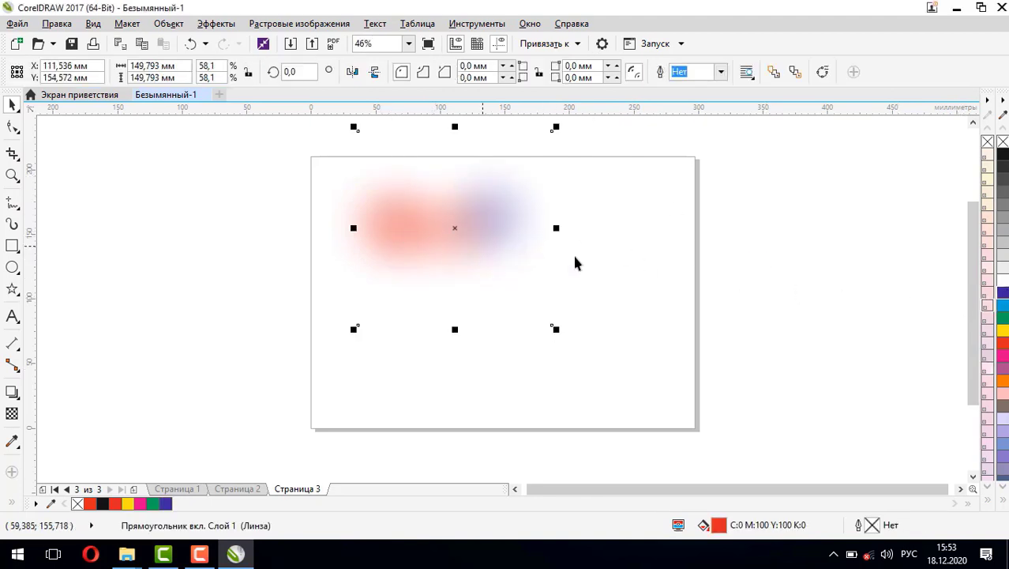
left_click(378, 226)
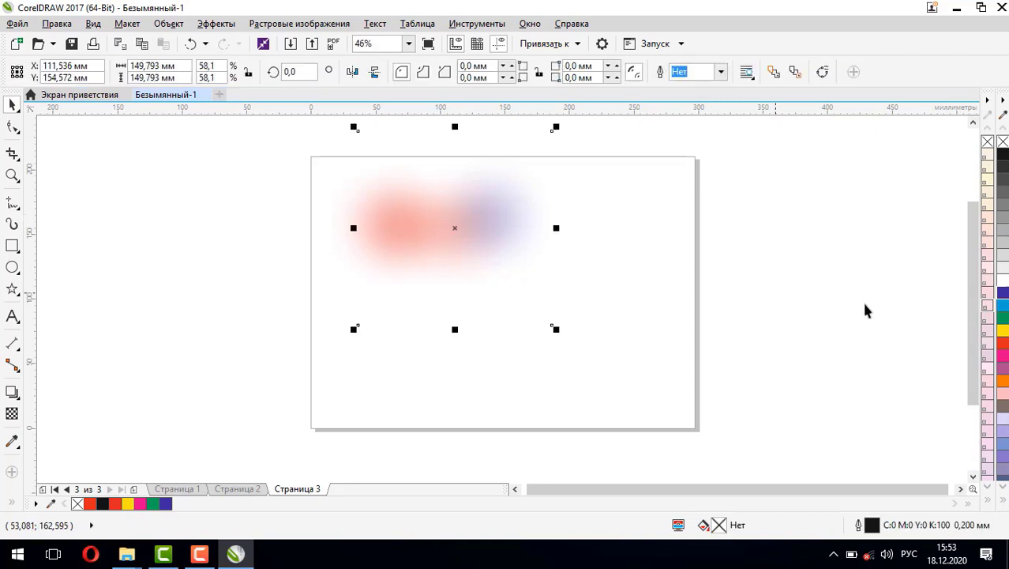
left_click(1003, 294)
key("Escape")
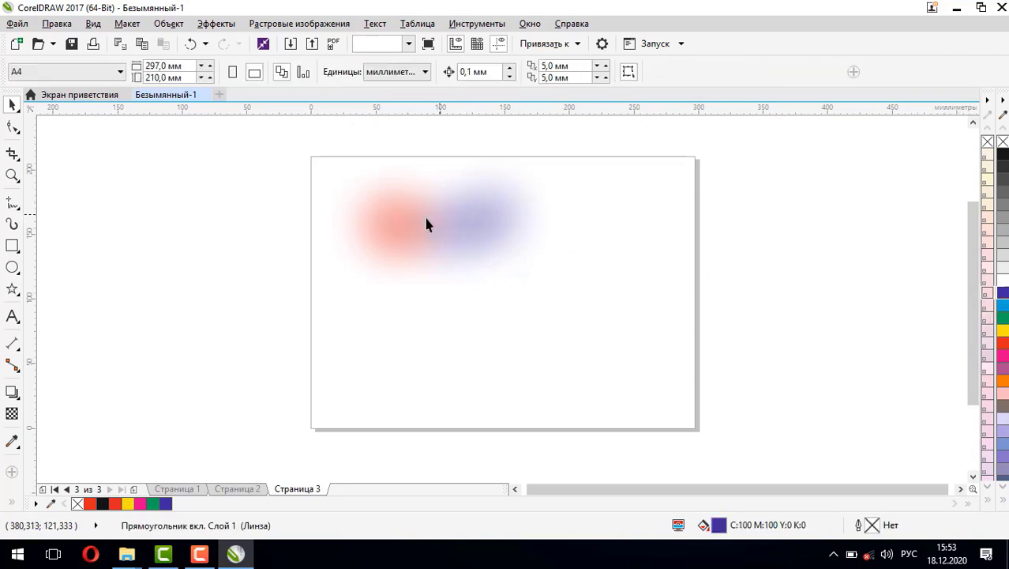
- Move one blue shadow to the right part of the page and the other off its left edge, and select a remaining red shadow
left_click(425, 225)
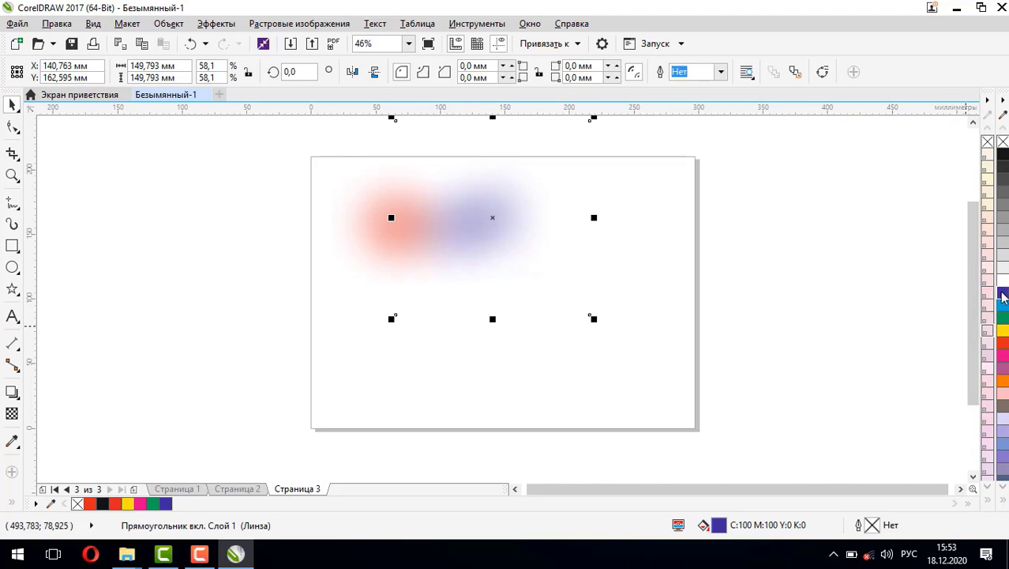
left_click_drag(602, 243, 717, 237)
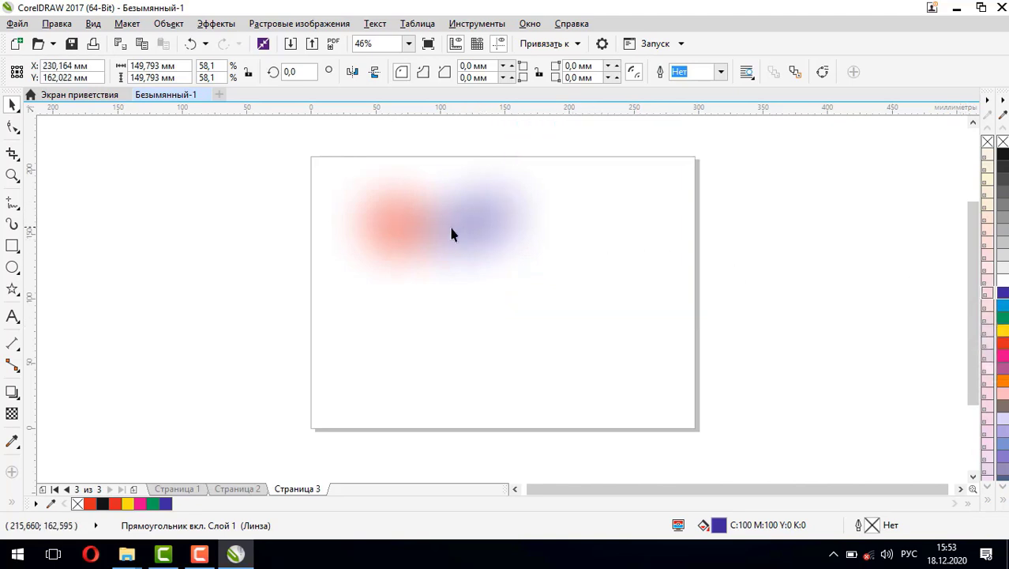
left_click_drag(556, 223, 284, 230)
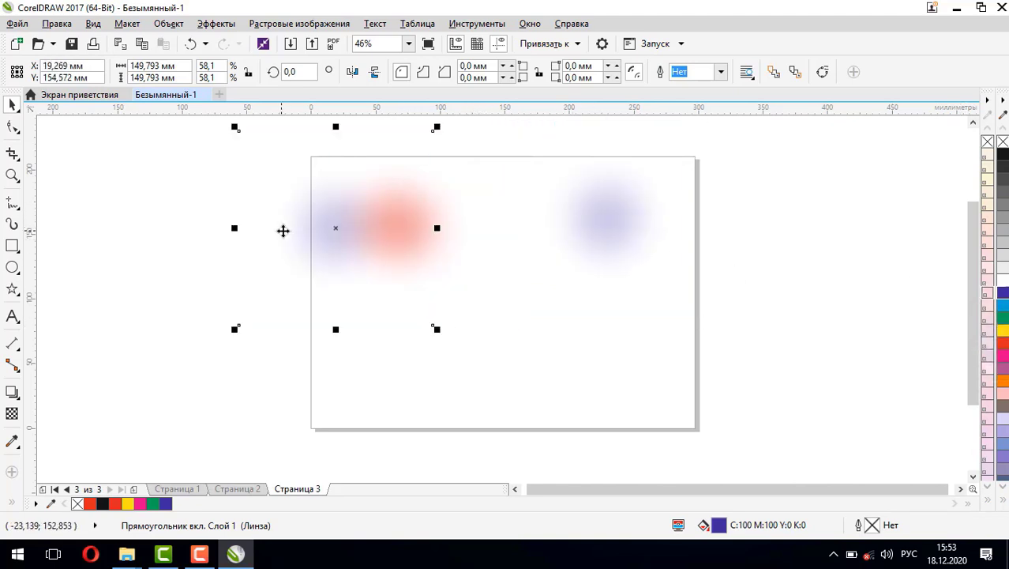
left_click_drag(413, 230, 242, 264)
left_click(409, 226)
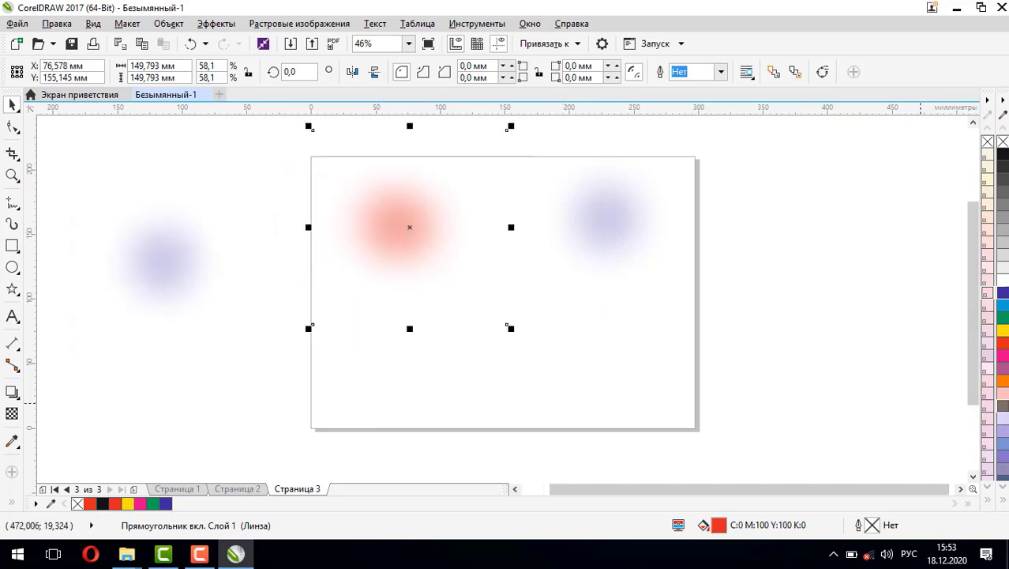
- Recolor one red shadow blue (C100 M100 Y0 K0) and move it beside the right one, then make the remaining red shadow cyan
left_click(1004, 293)
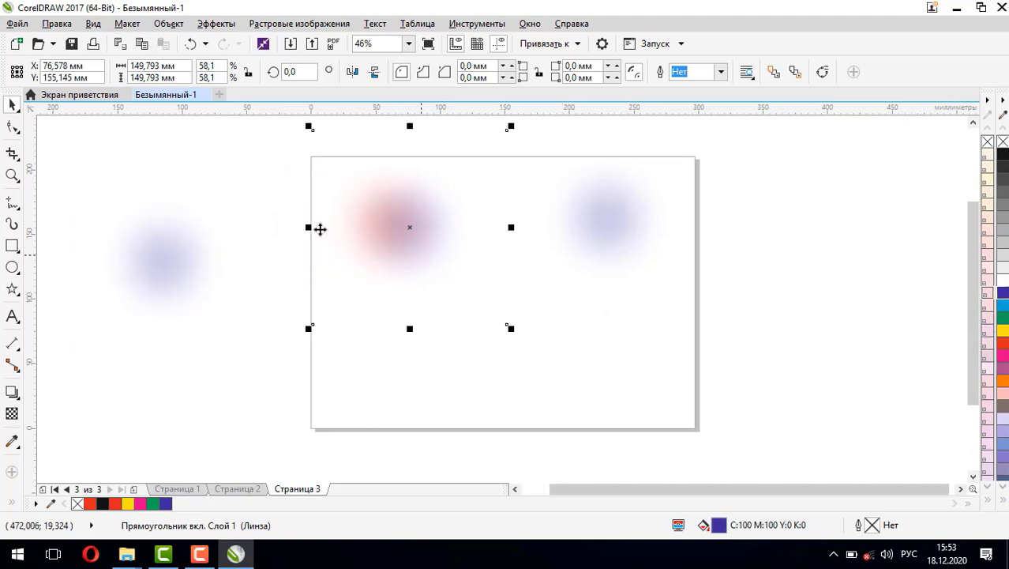
left_click_drag(416, 240, 495, 240)
left_click(378, 214)
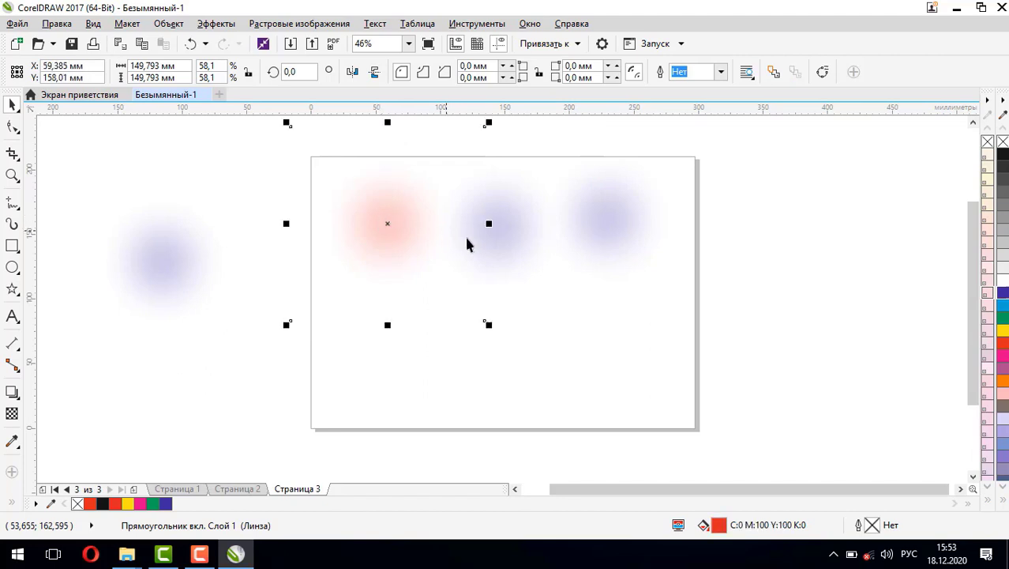
left_click(1001, 308)
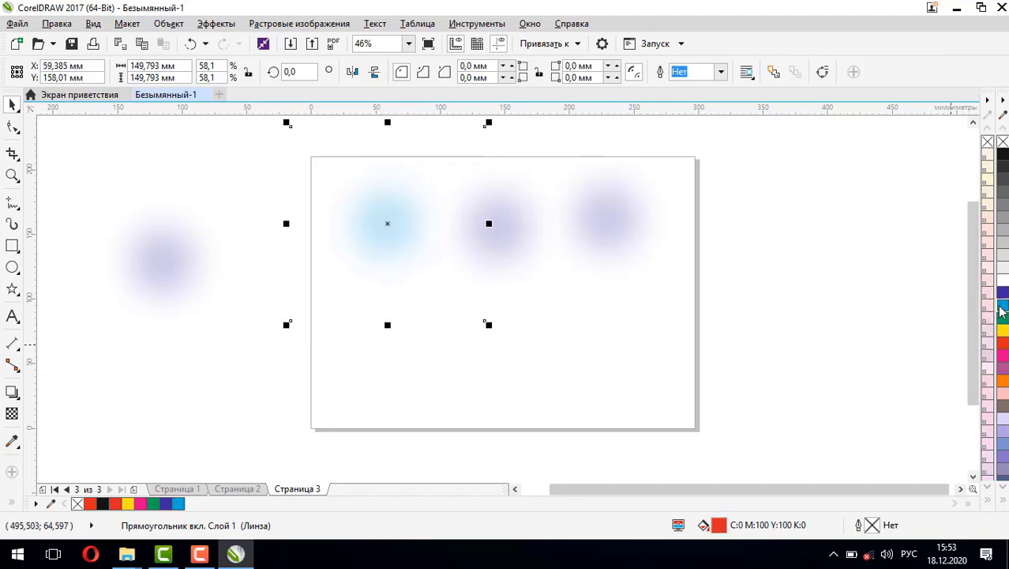
- Move the three blue shadows against the cyan one to form a continuous overlapping row across the upper part of the page
left_click_drag(161, 281, 345, 250)
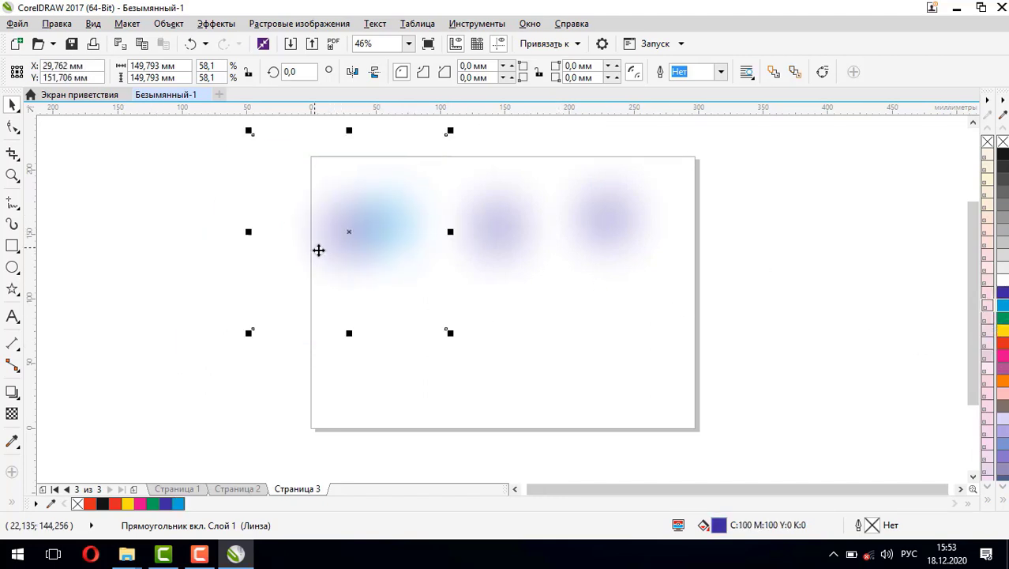
left_click_drag(498, 236, 449, 226)
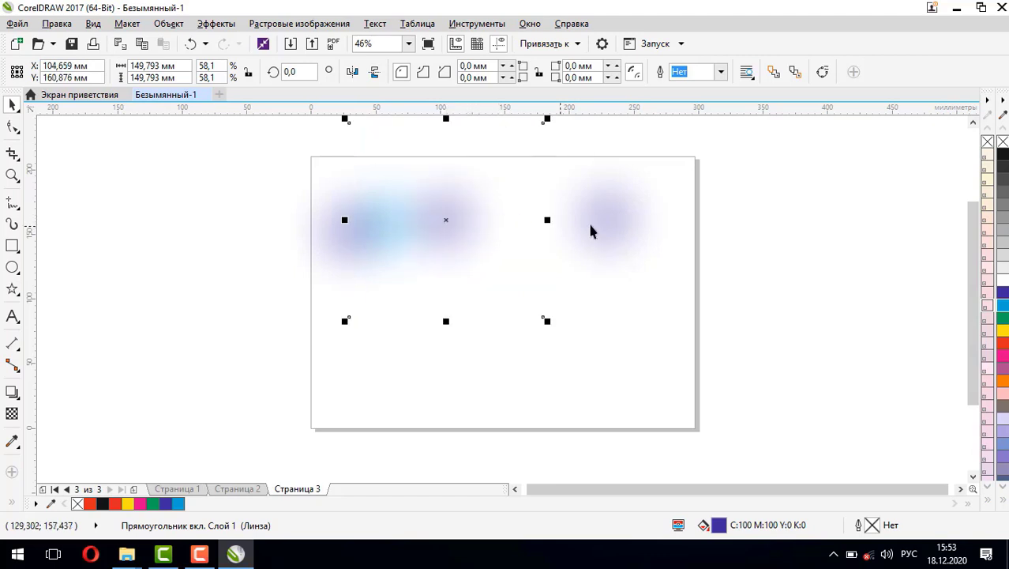
left_click_drag(591, 230, 504, 224)
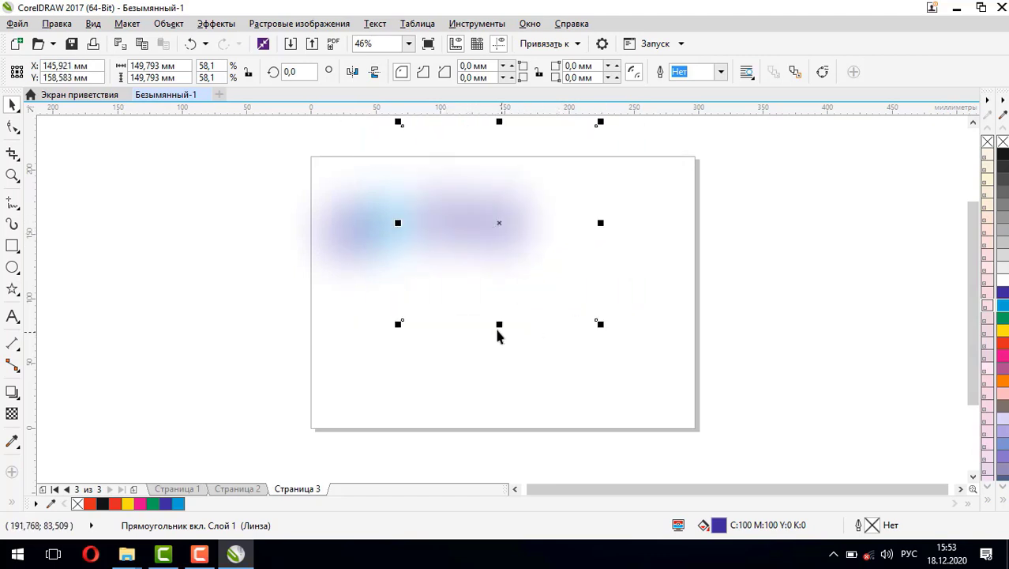
- Reduce the rightmost shadow's height to about 125 mm, shift it slightly down and left, and recolor it cyan (C100 M0 Y0 K0)
left_click_drag(499, 324, 497, 292)
left_click_drag(508, 242, 495, 231)
left_click(1003, 306)
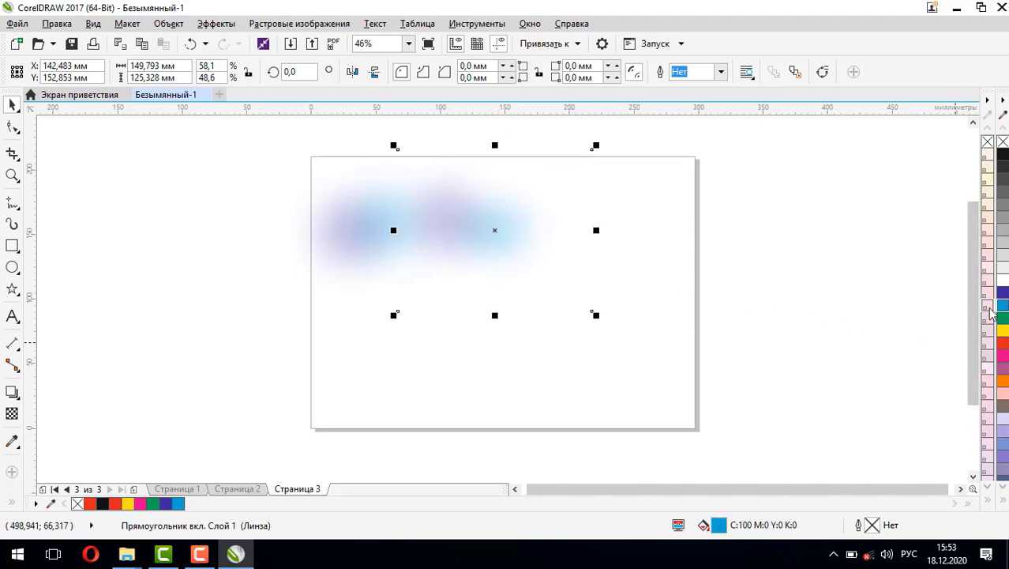
- Place an overlapping copy of the cyan shadow at the right end of the row and recolor it green (C100 M0 Y100 K0)
left_click(715, 267)
left_click(445, 220)
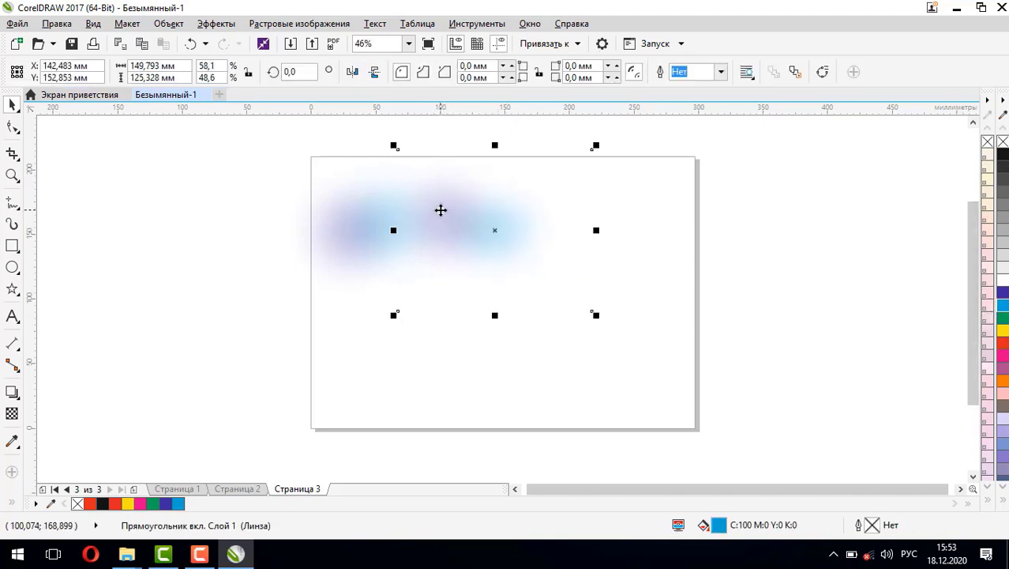
left_click_drag(440, 210, 532, 219)
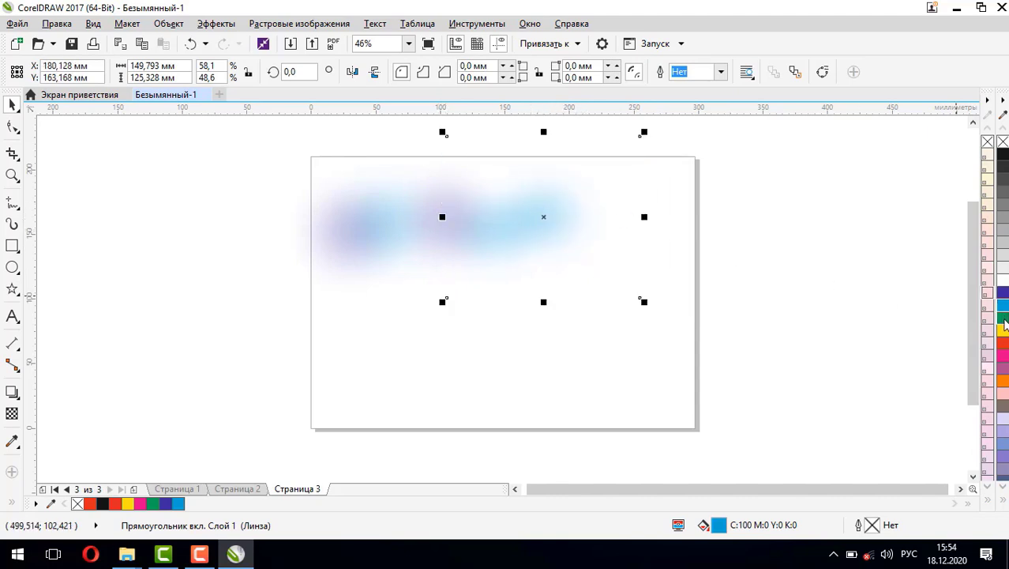
left_click(762, 250)
- Extend the row with a copy of the green shadow to its right and recolor that copy blue (C100 M100 Y0 K0)
left_click(592, 225)
left_click_drag(545, 220, 605, 225)
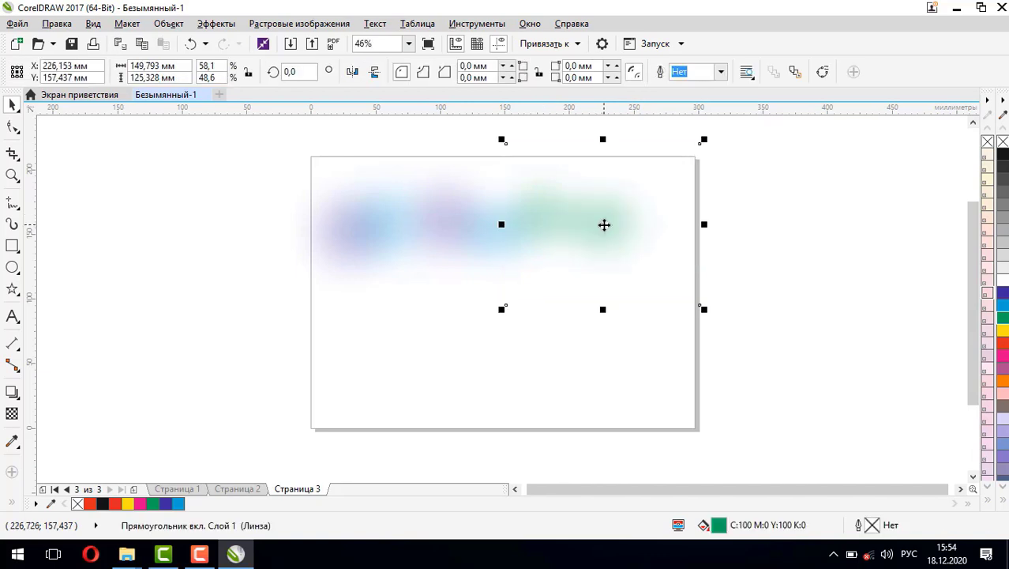
left_click(1004, 294)
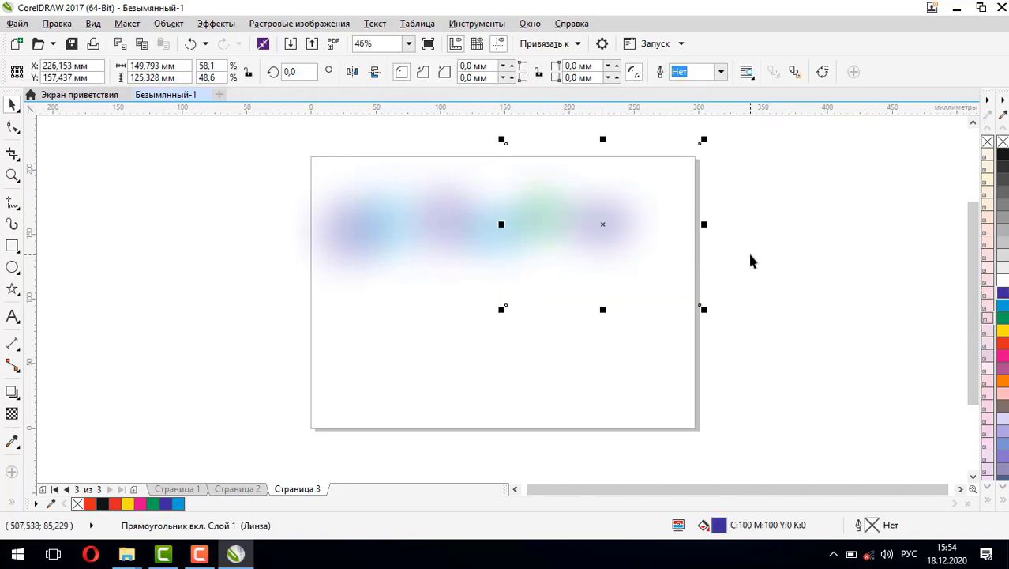
left_click(748, 250)
- Move the end blue shadow back over the green one and layer copies of it along the row up to its upper left part
left_click_drag(623, 222, 534, 248)
left_click_drag(439, 228, 477, 223)
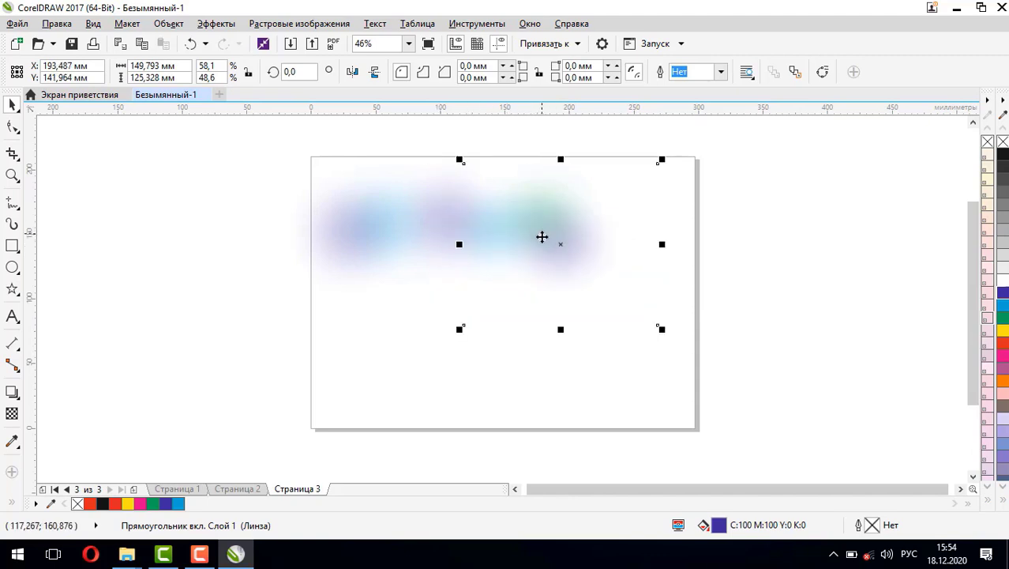
left_click_drag(559, 238, 386, 189)
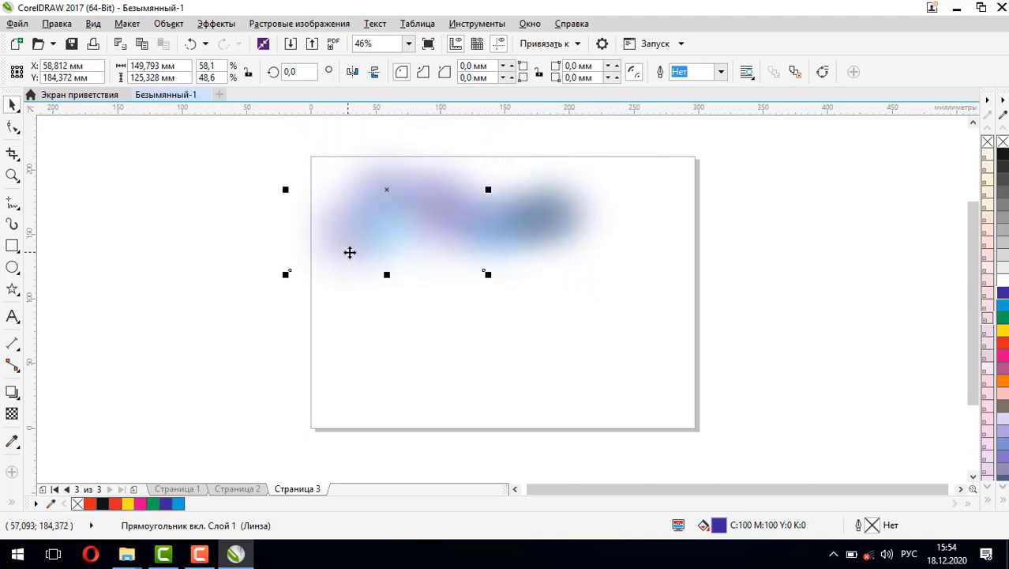
- Layer more blue shadow copies over the left half and along the lower edge of the row, and clear the selection
left_click(447, 242)
left_click_drag(443, 238, 451, 291)
left_click(399, 264)
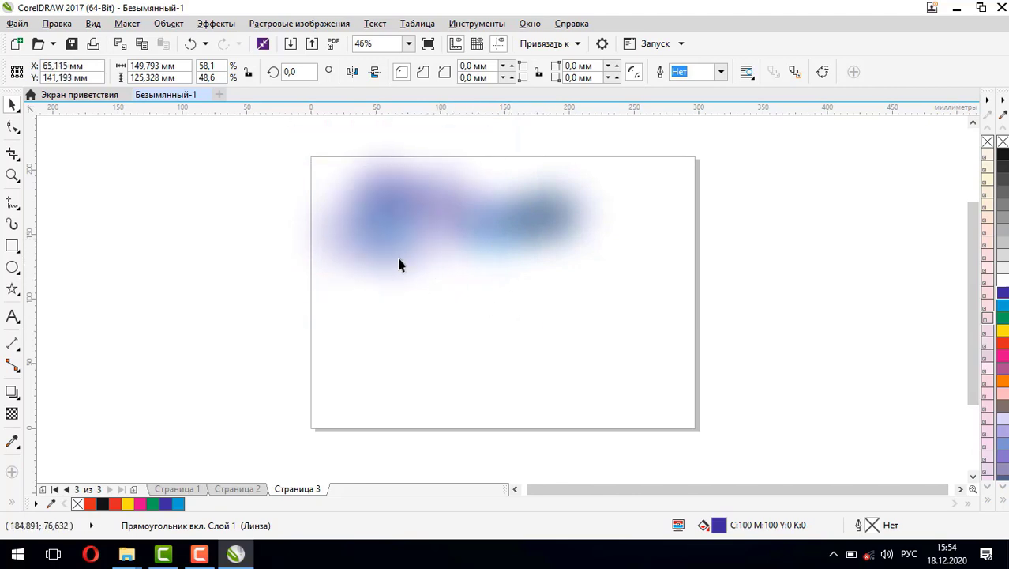
left_click_drag(423, 244, 507, 266)
left_click(460, 139)
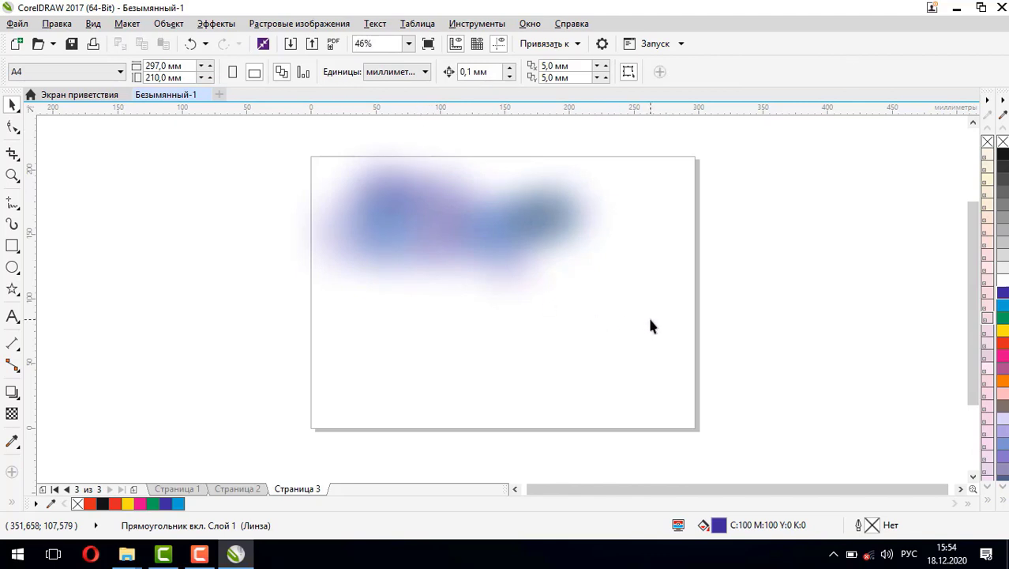